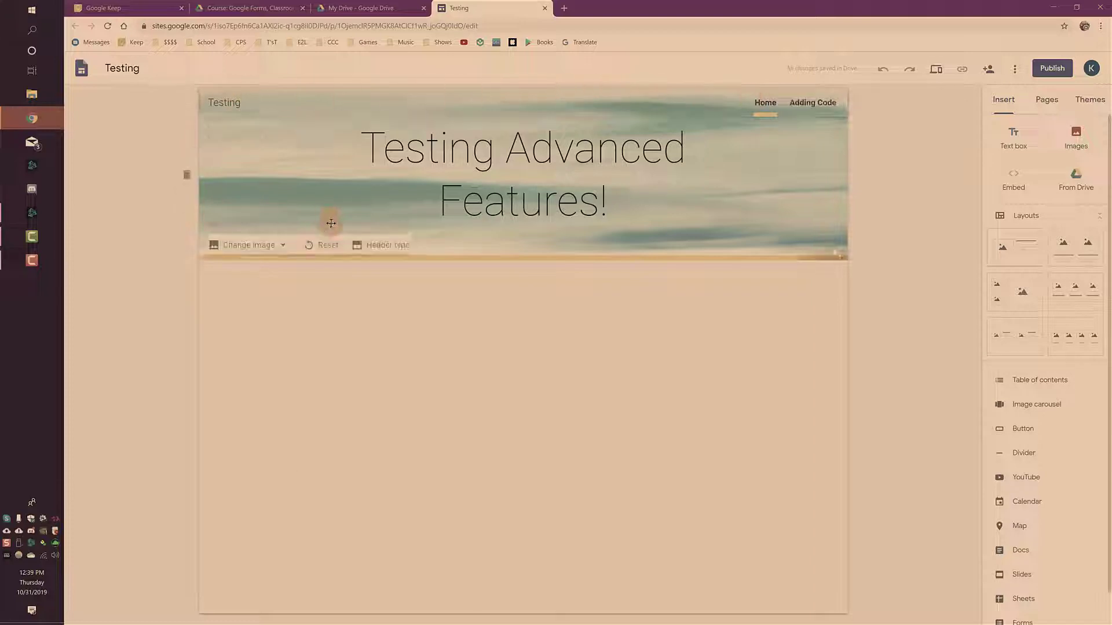
Step: Set the Home header background to the dark bokeh photo from the image gallery
left_click(264, 247)
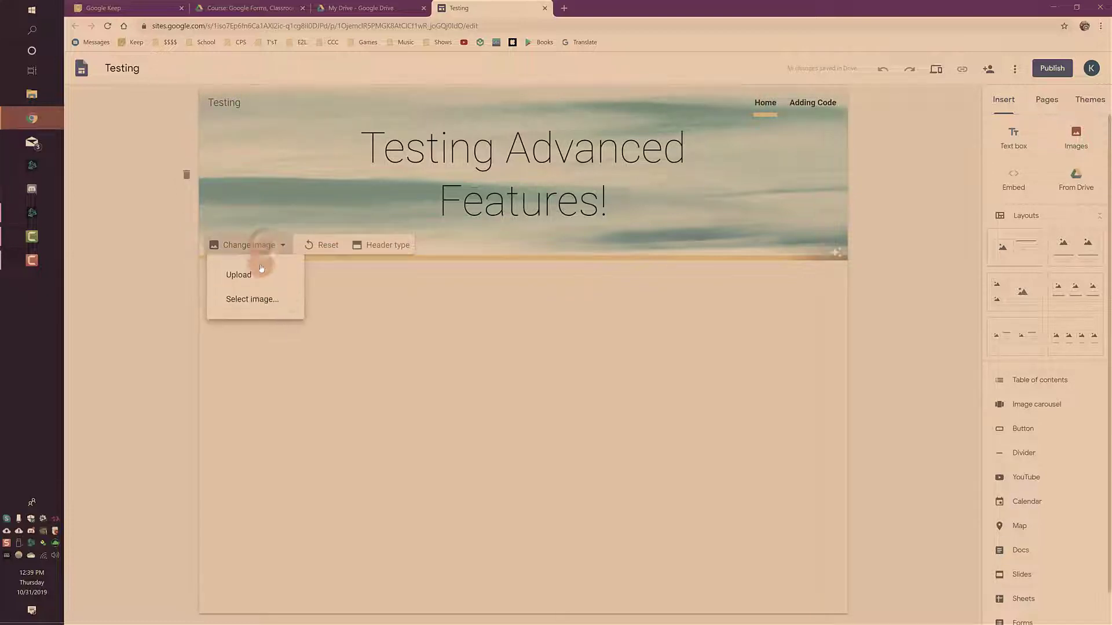
left_click(267, 300)
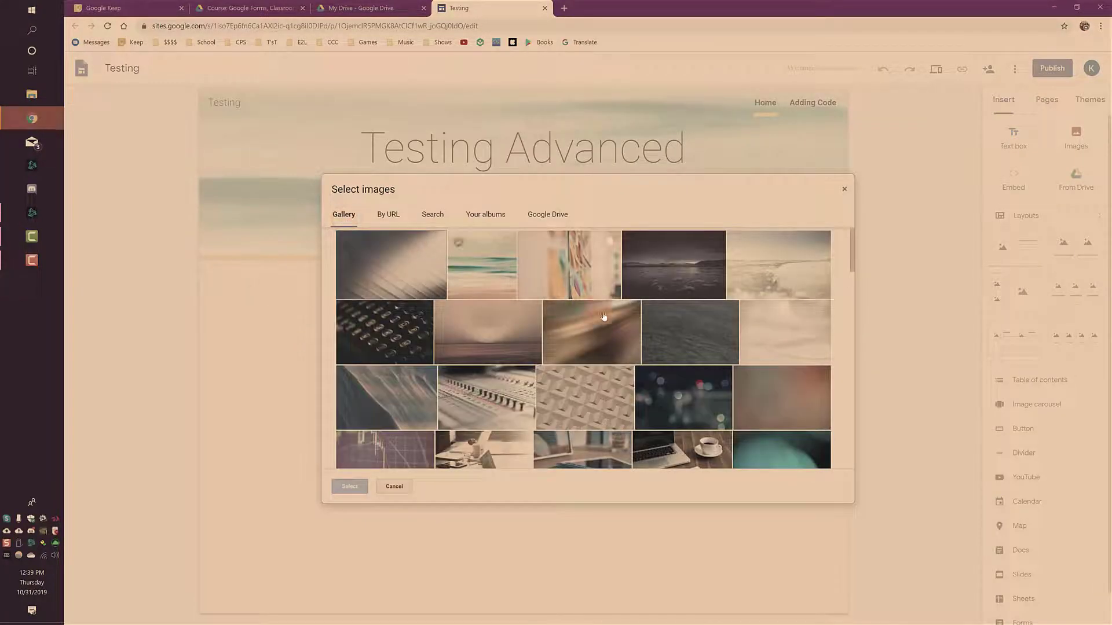
scroll(614, 317, "down", 3)
scroll(614, 316, "up", 3)
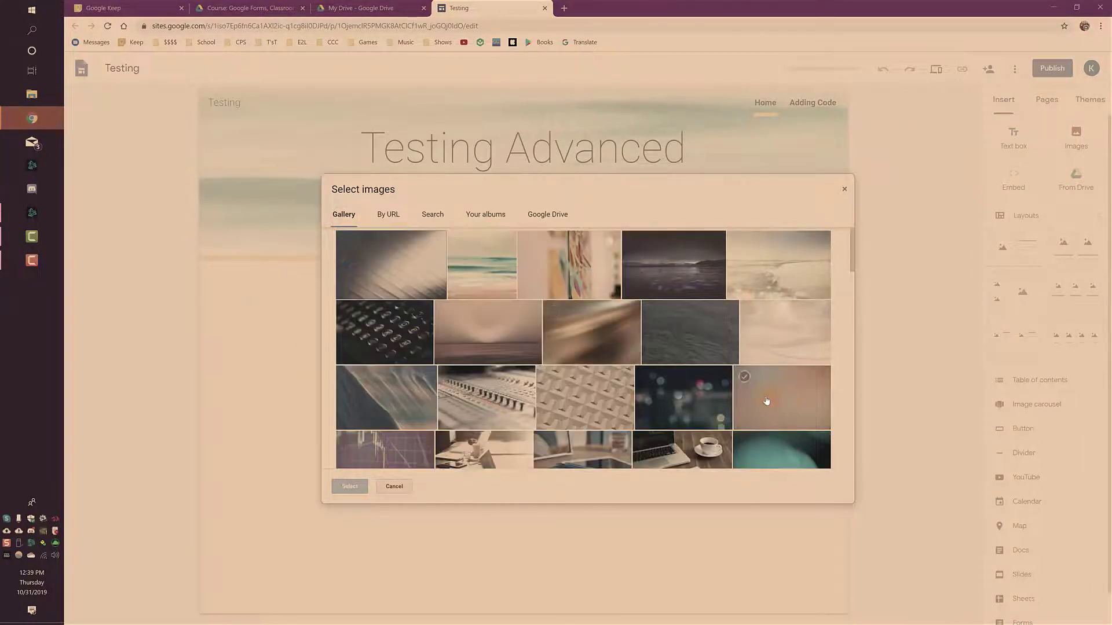
left_click(683, 398)
left_click(350, 486)
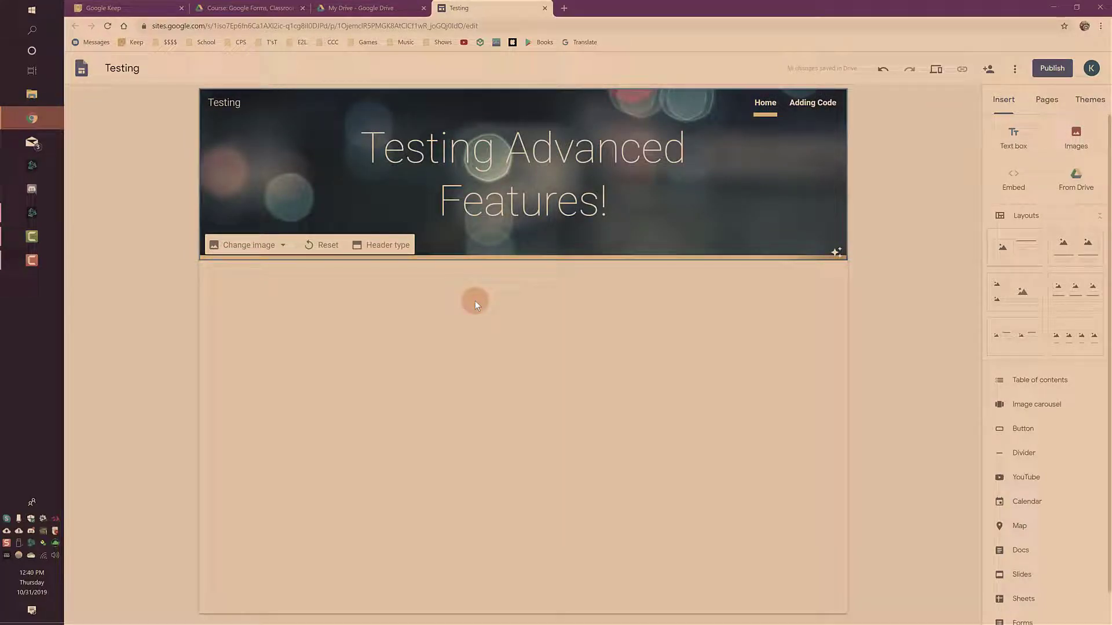
left_click(475, 300)
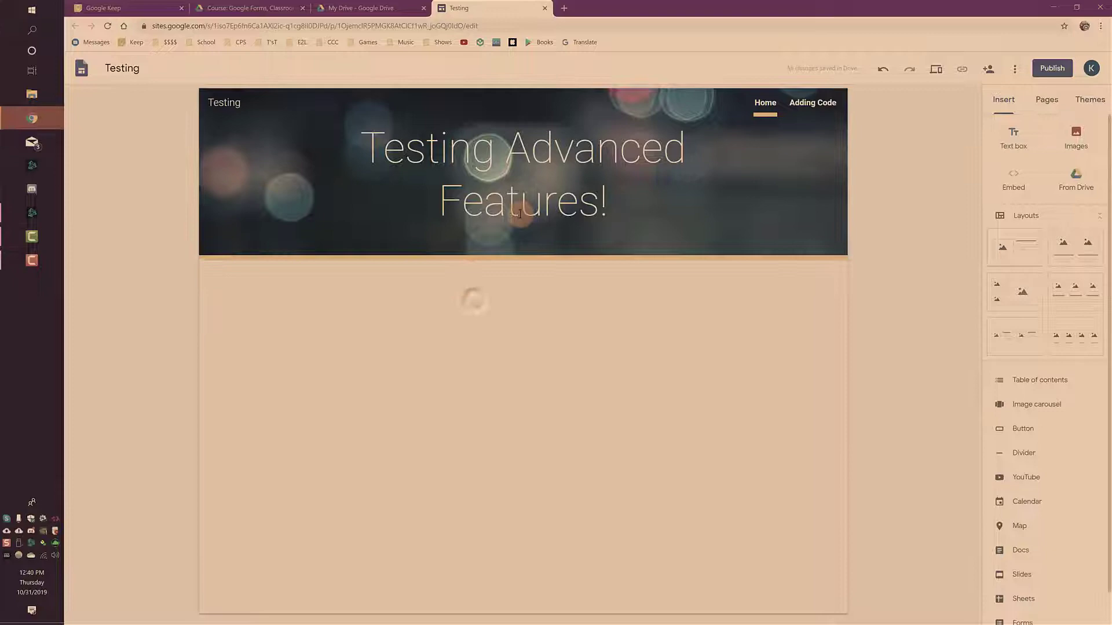
Step: Go to giphy.com in a new tab and search for 'river' GIFs
left_click(565, 8)
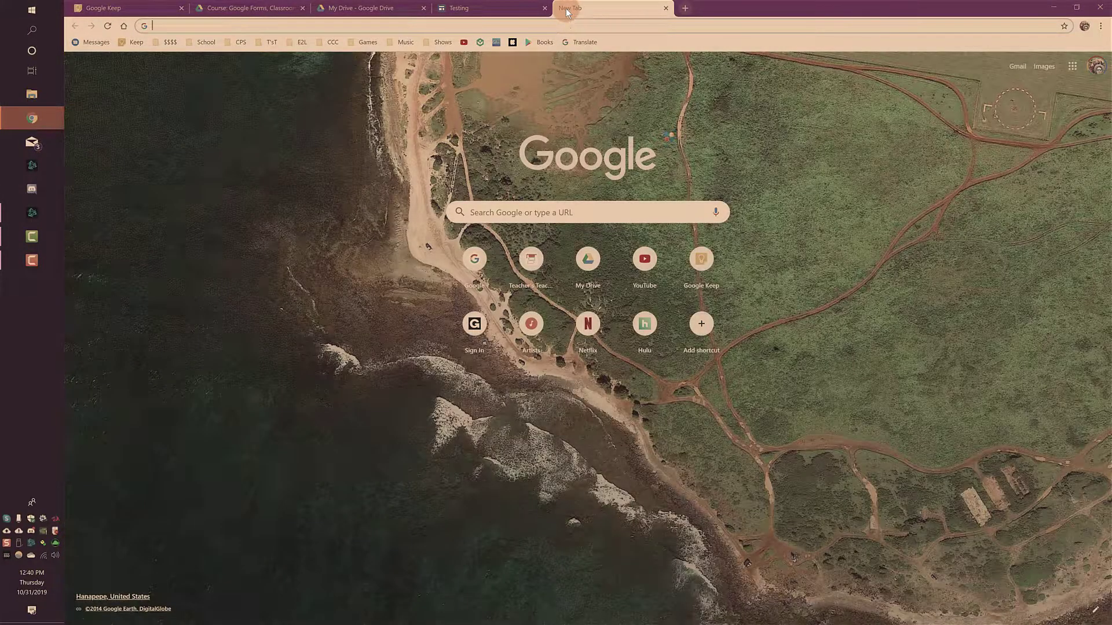
type("giphy.com")
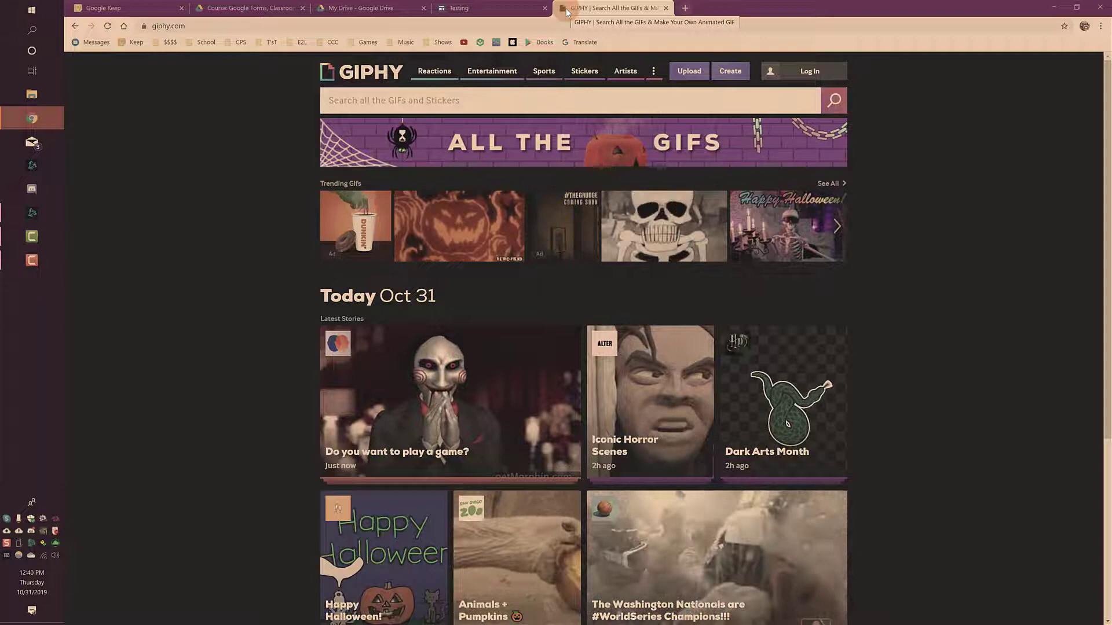
left_click(567, 99)
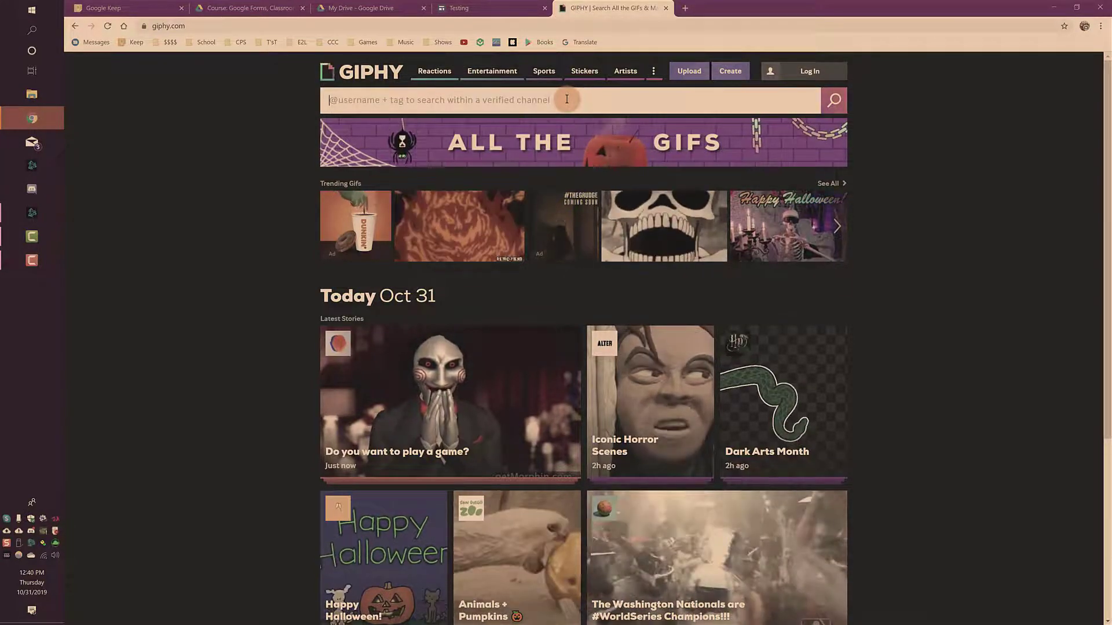
type("river")
key("Return")
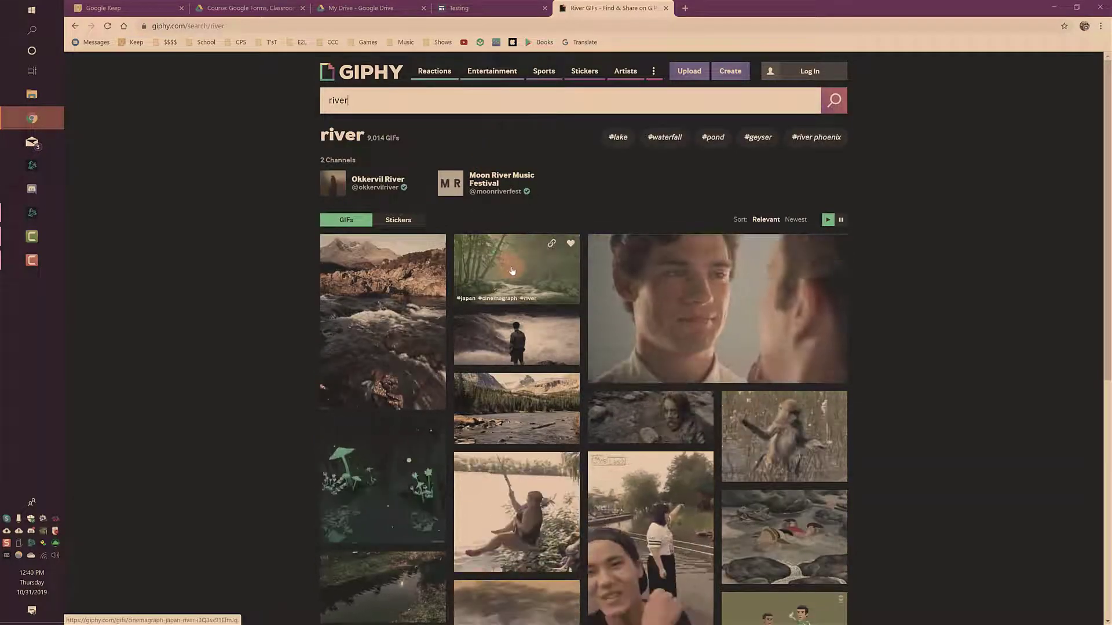
Step: Open the misty Japan river GIF and copy its image address
left_click(512, 271)
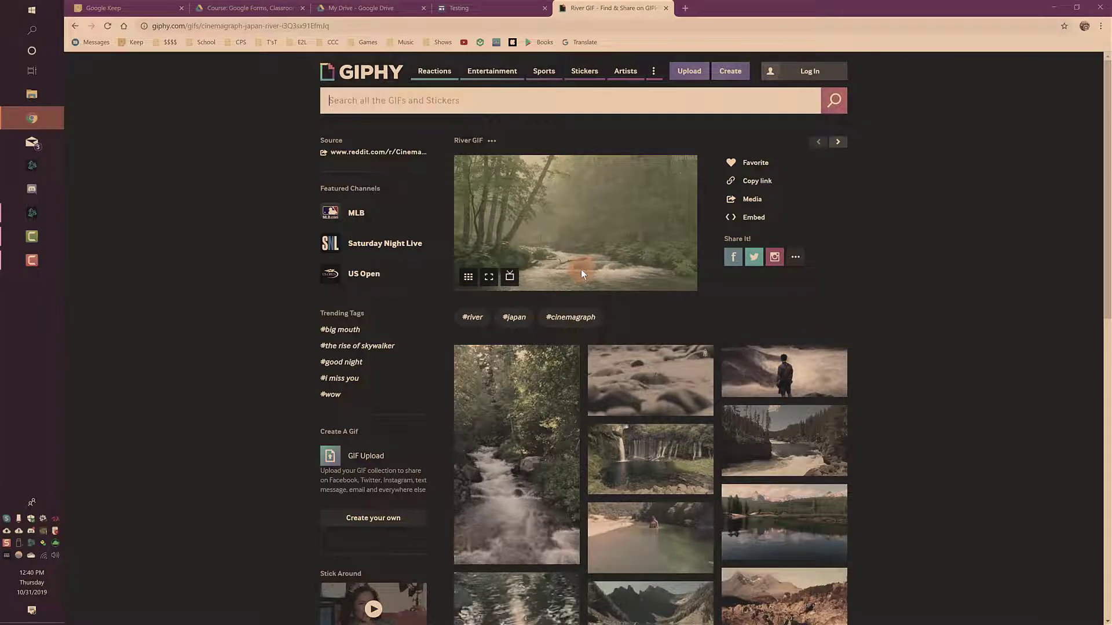
right_click(598, 215)
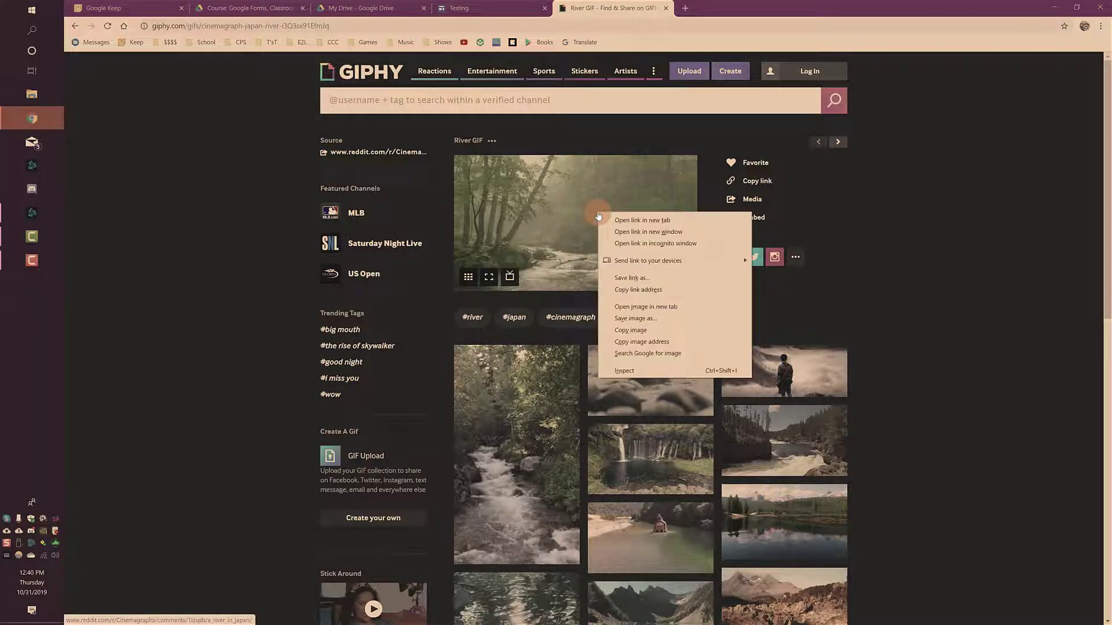
left_click(644, 342)
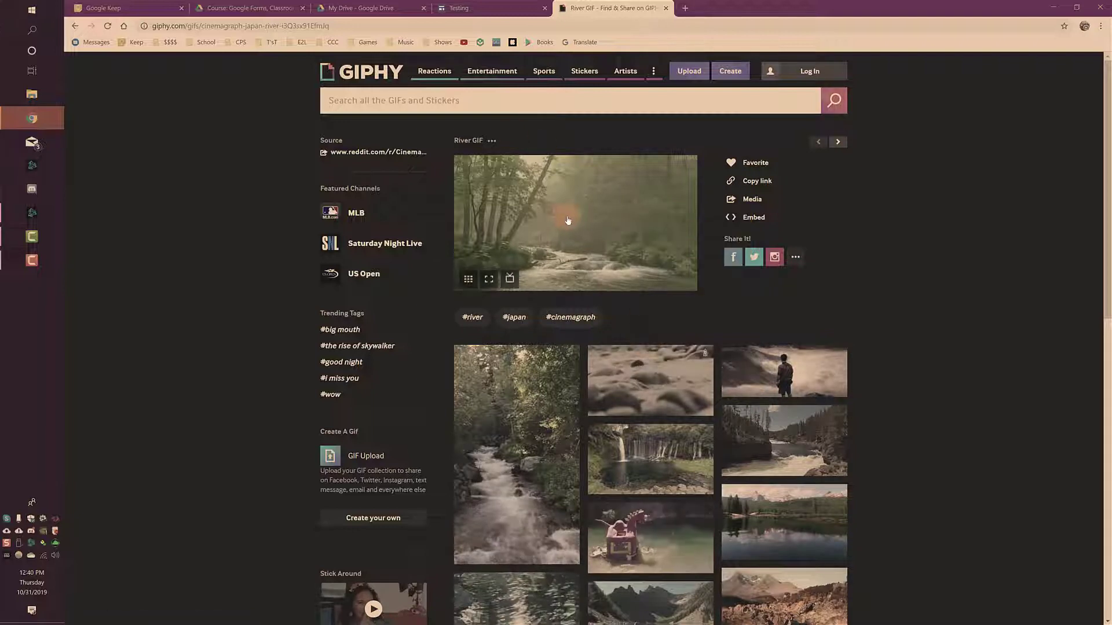
Step: Replace the Home header background with the river GIF by pasting its address under By URL
left_click(500, 8)
mouse_move(379, 153)
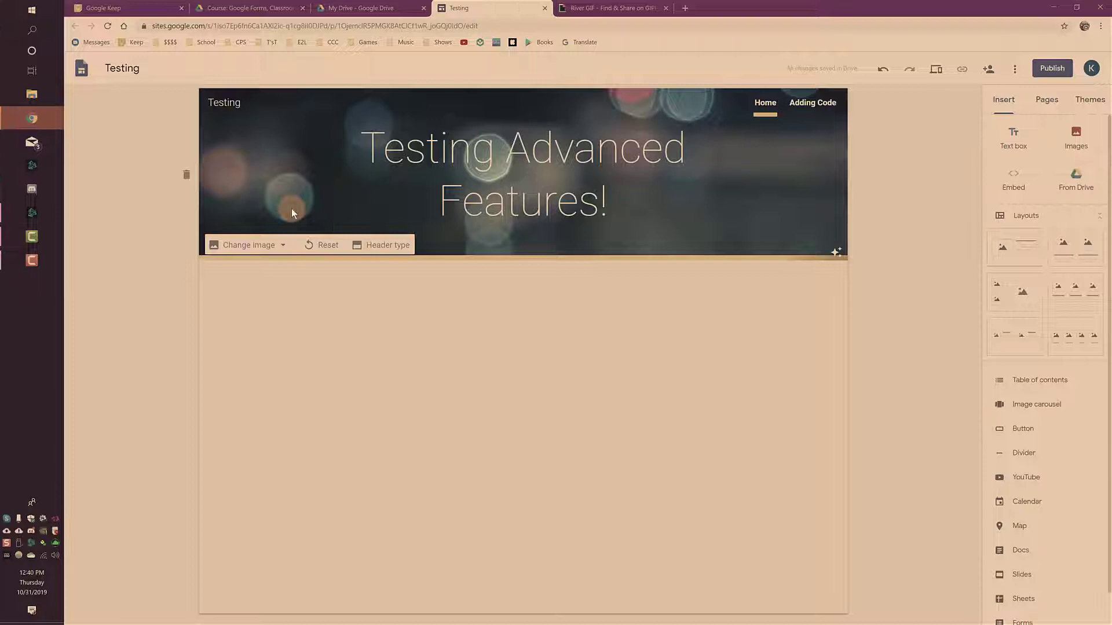
left_click(285, 246)
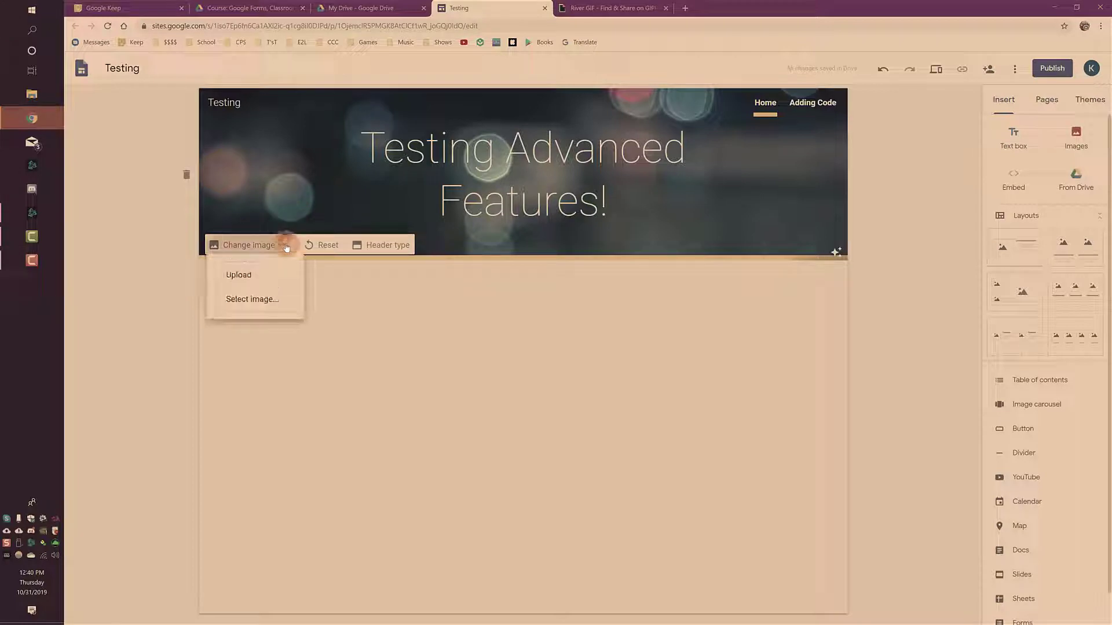
left_click(265, 303)
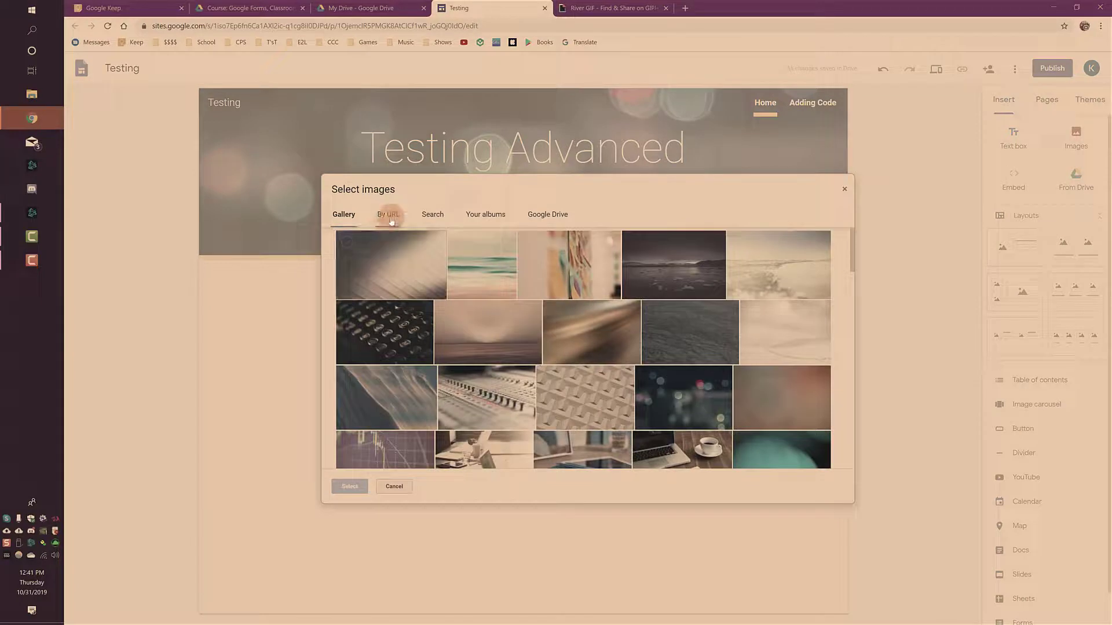
left_click(390, 216)
left_click(441, 243)
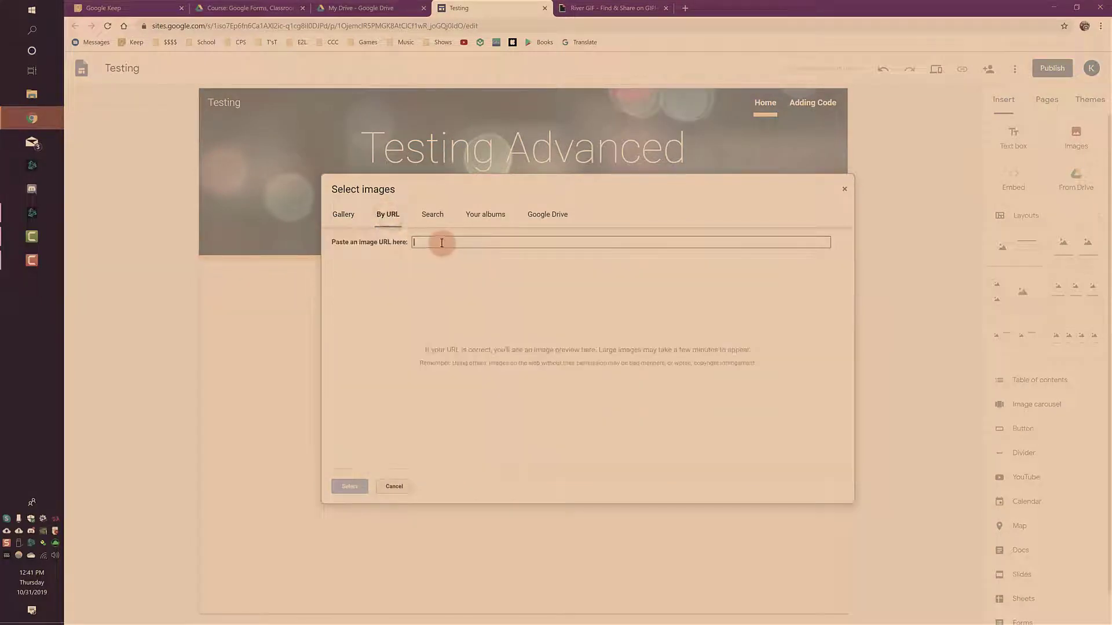
right_click(445, 247)
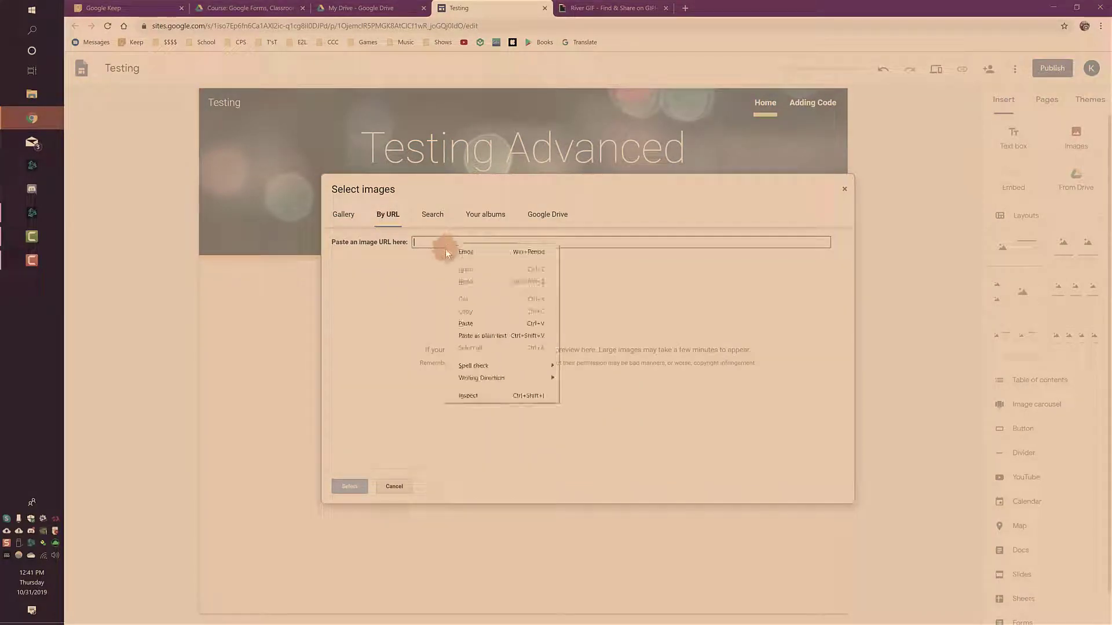
left_click(472, 323)
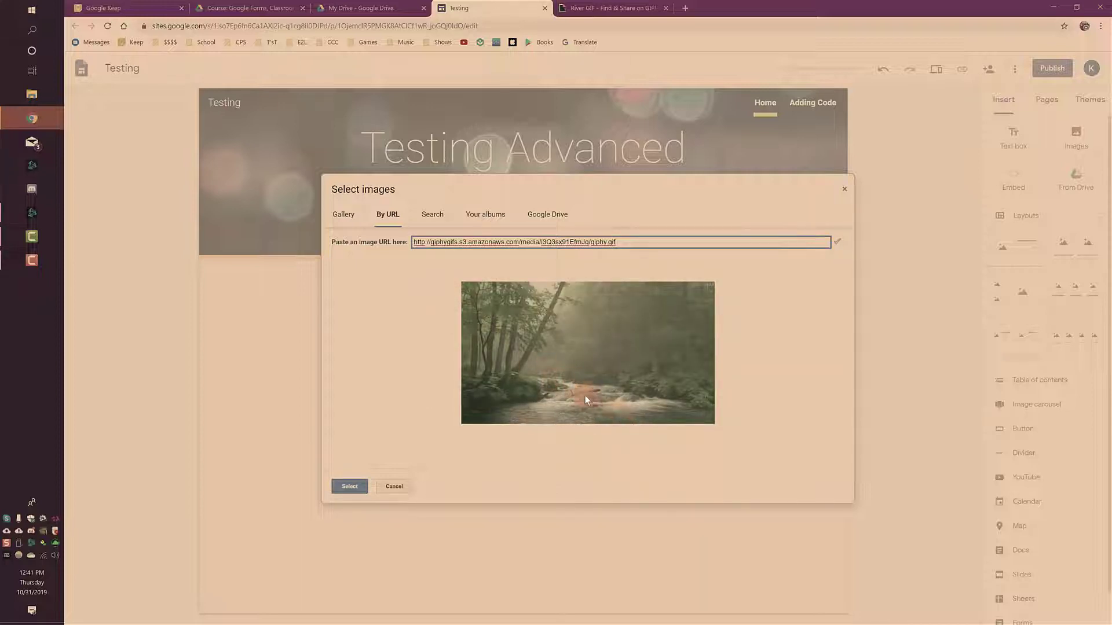
left_click(359, 489)
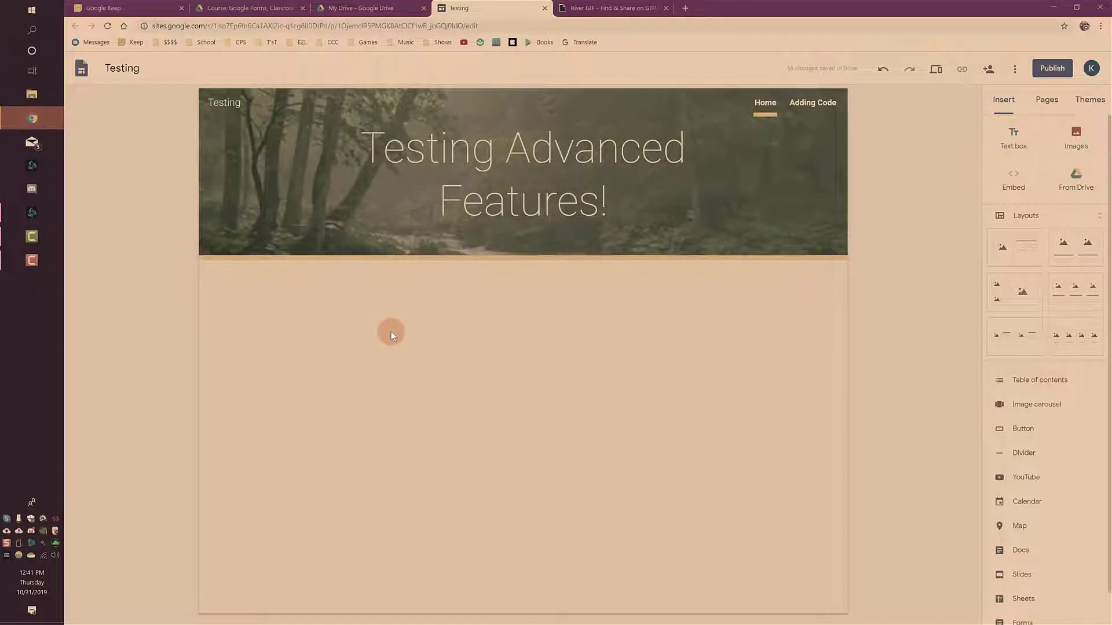
mouse_move(475, 244)
Step: Revisit the Giphy river GIF tab, then go back to the Testing site editor
left_click(603, 10)
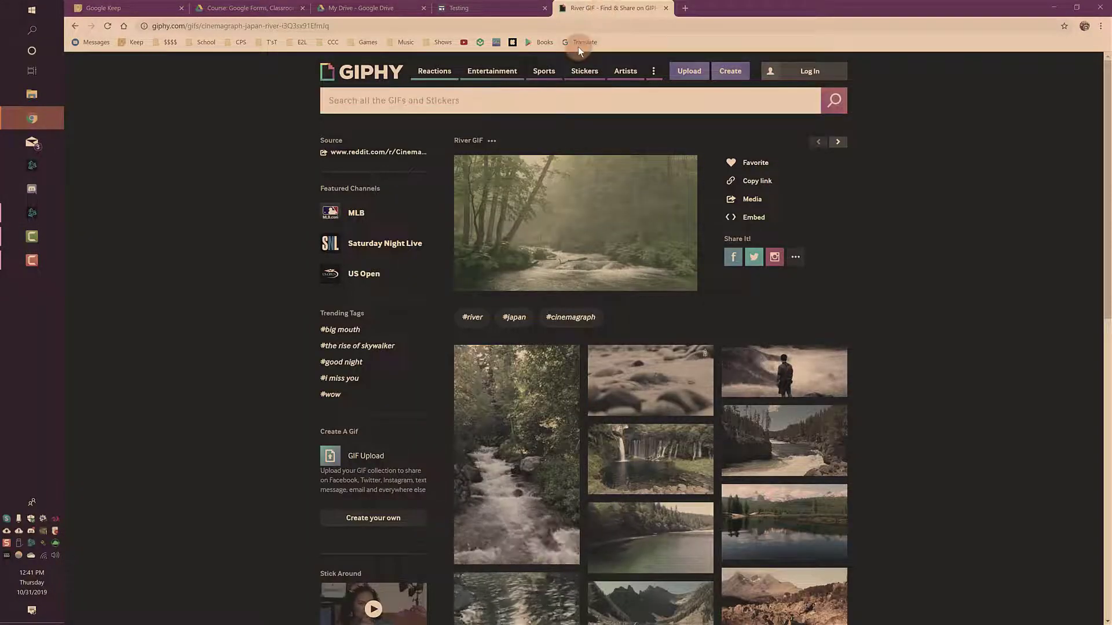
left_click(508, 8)
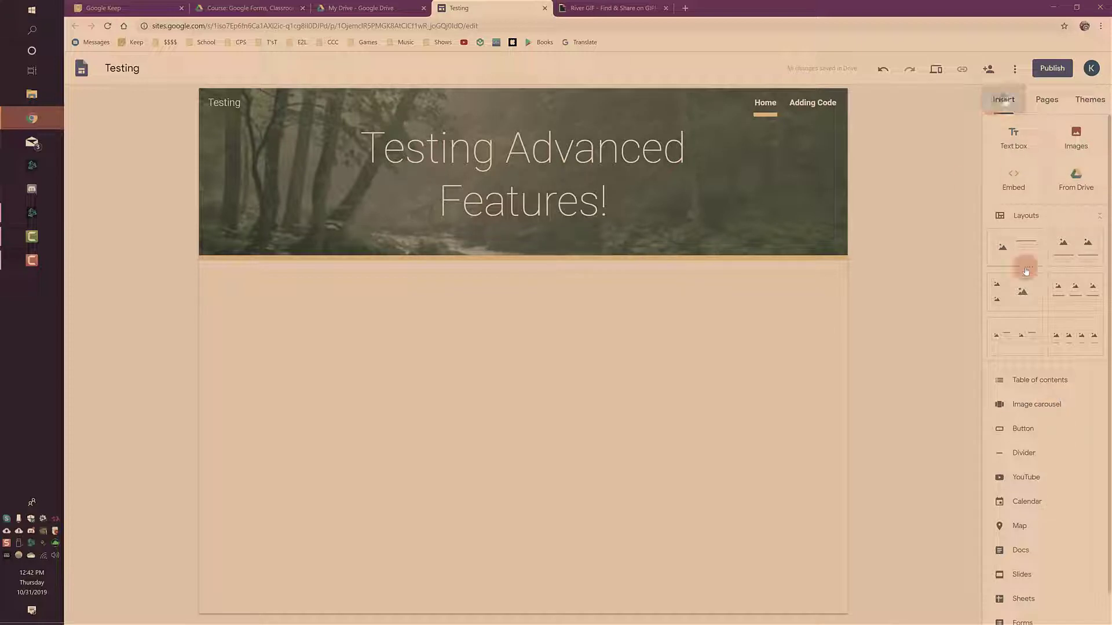
Step: Insert an image carousel of the Actin microtubules image, images.jpg and mcb.jpg from Google Drive
left_click(1046, 408)
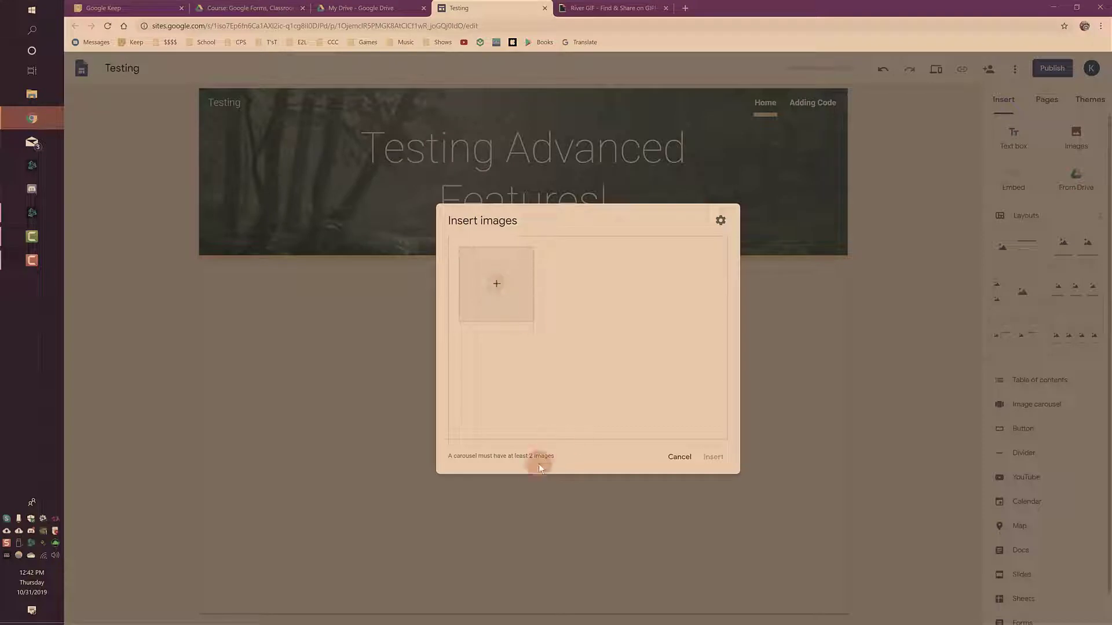
left_click(496, 283)
left_click(525, 336)
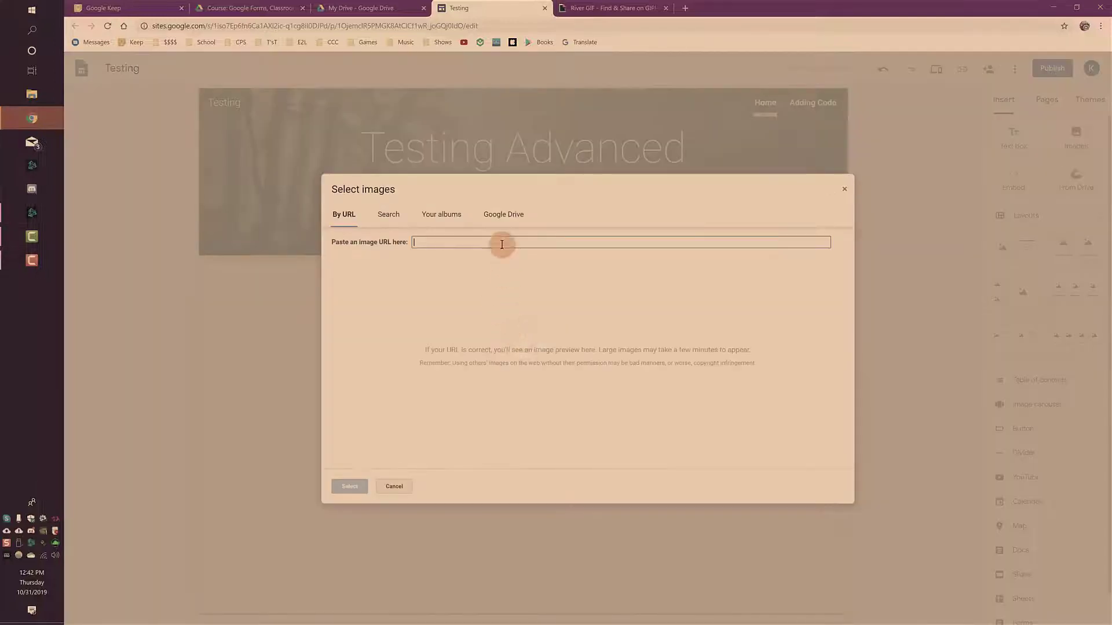
left_click(507, 222)
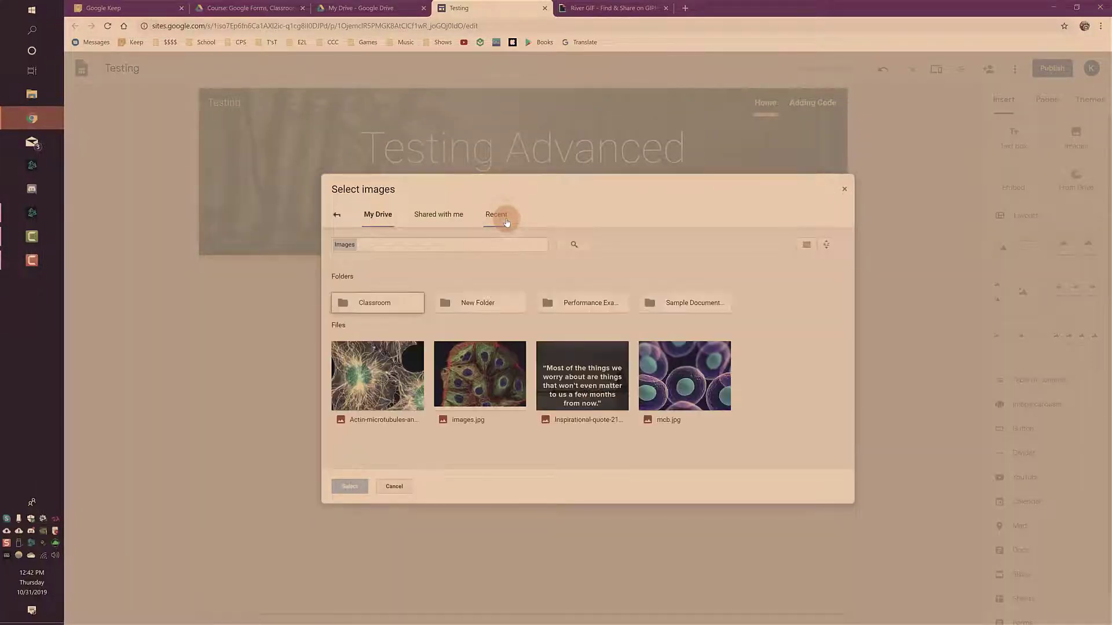
left_click(385, 374)
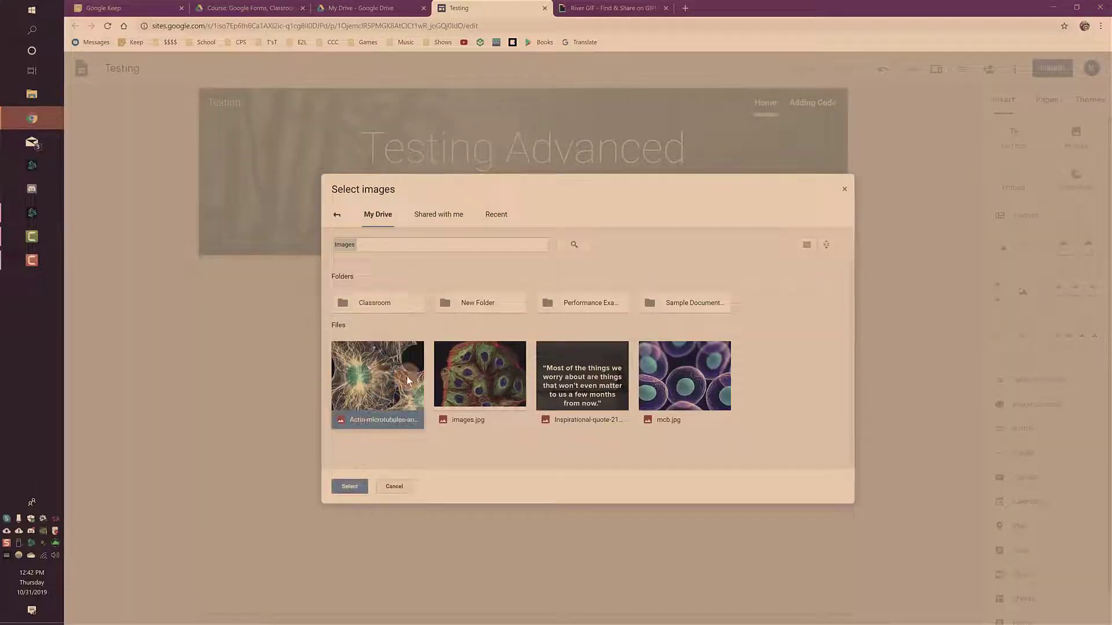
left_click(476, 373)
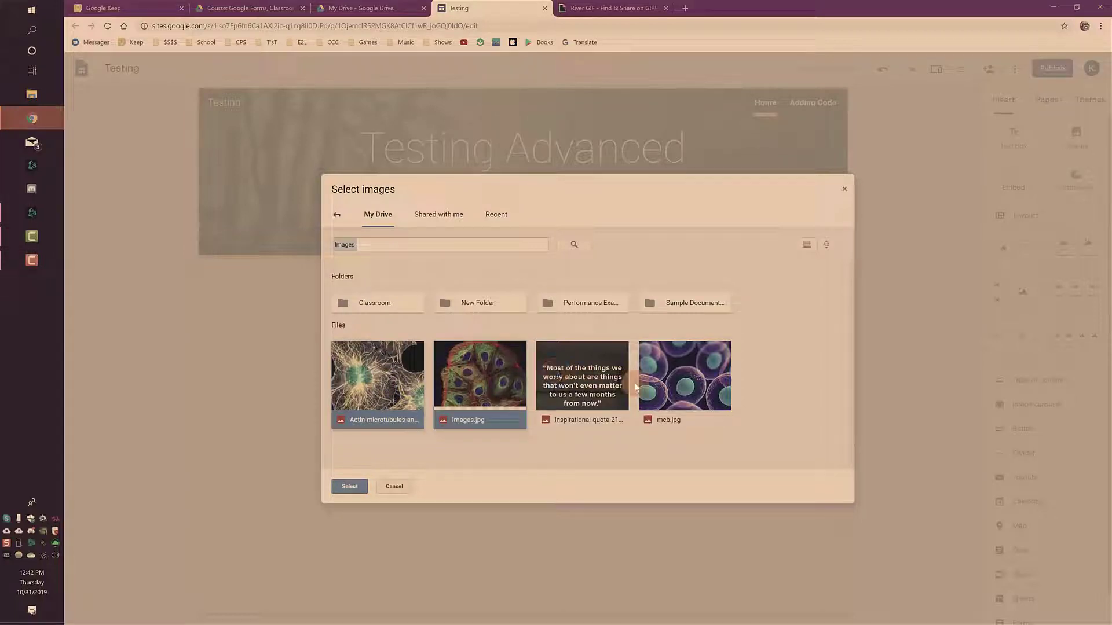
left_click(685, 381)
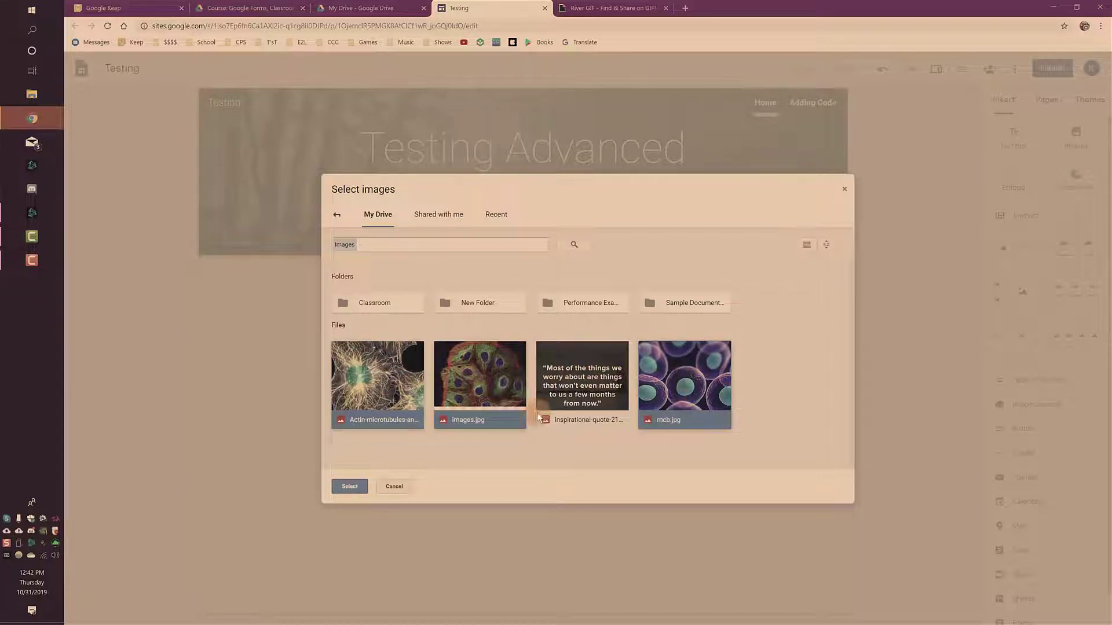
left_click(358, 489)
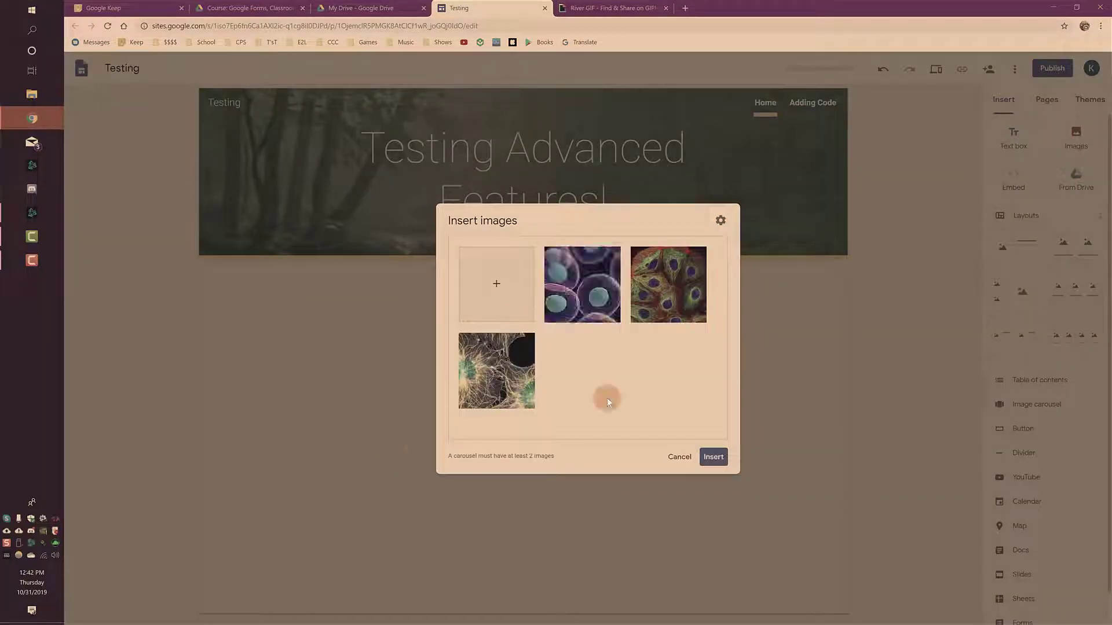
left_click(713, 457)
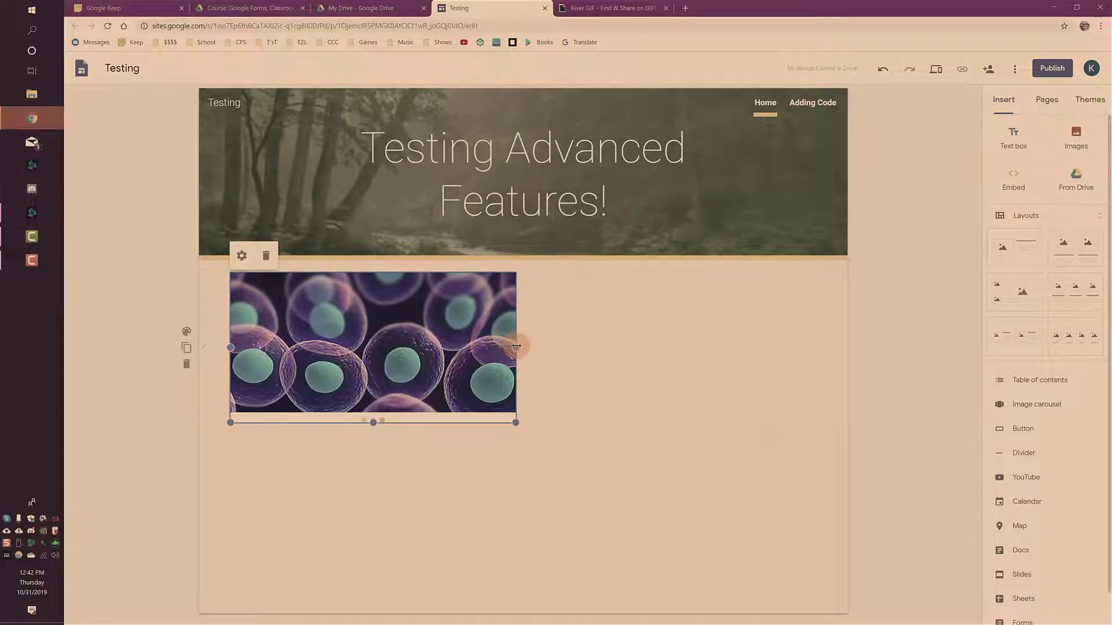
Step: Centre the carousel, then click through its three images in Preview before returning to editing
left_click_drag(517, 346, 544, 345)
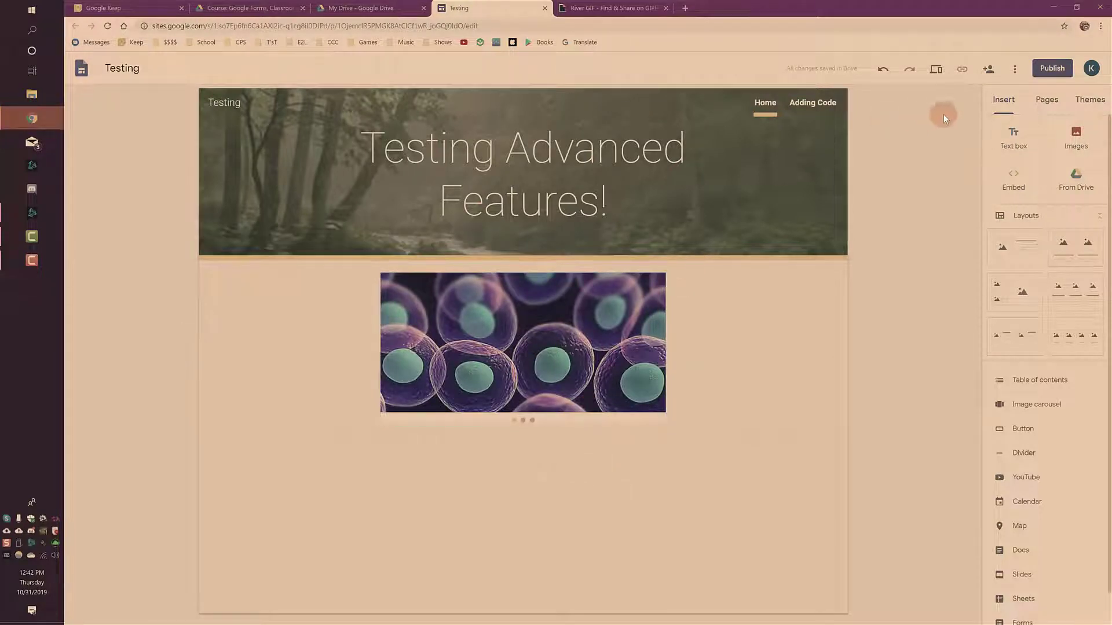
left_click(936, 71)
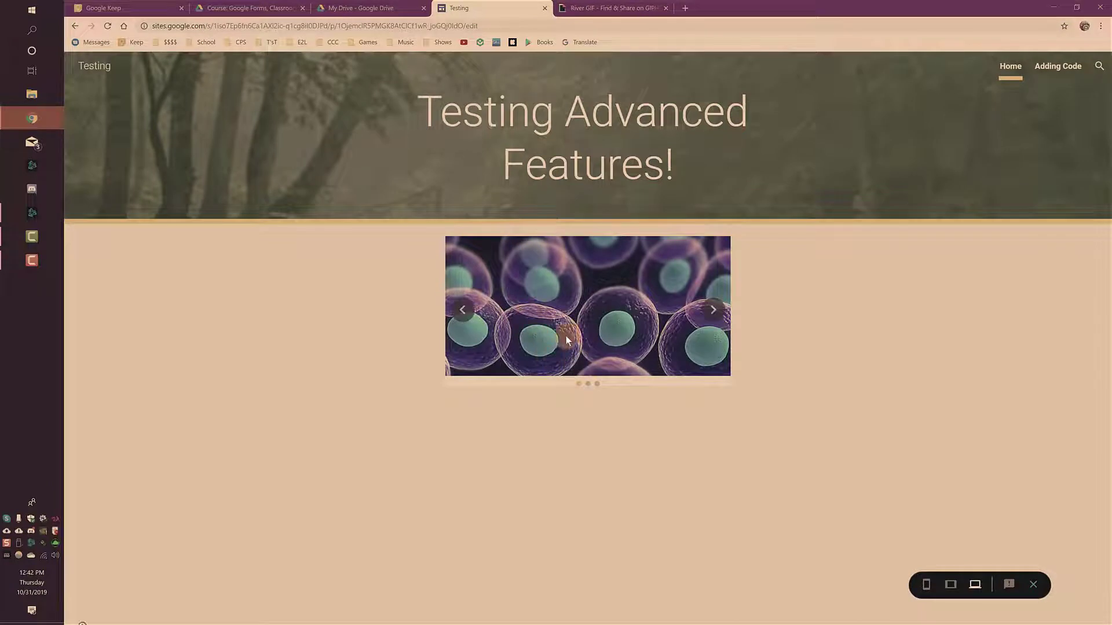
left_click(716, 313)
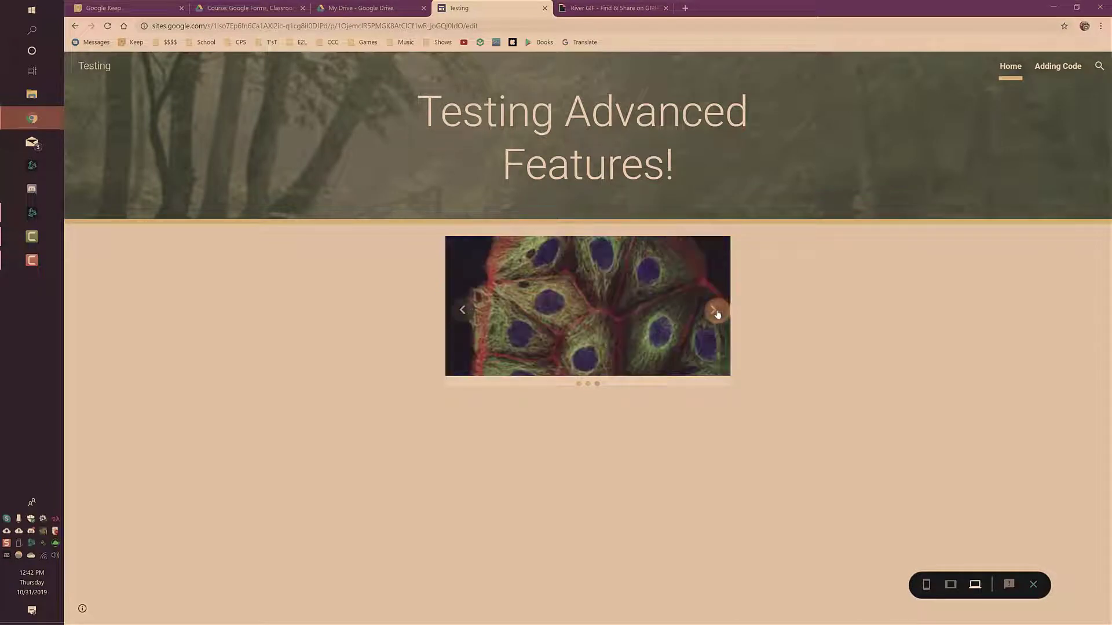
left_click(716, 313)
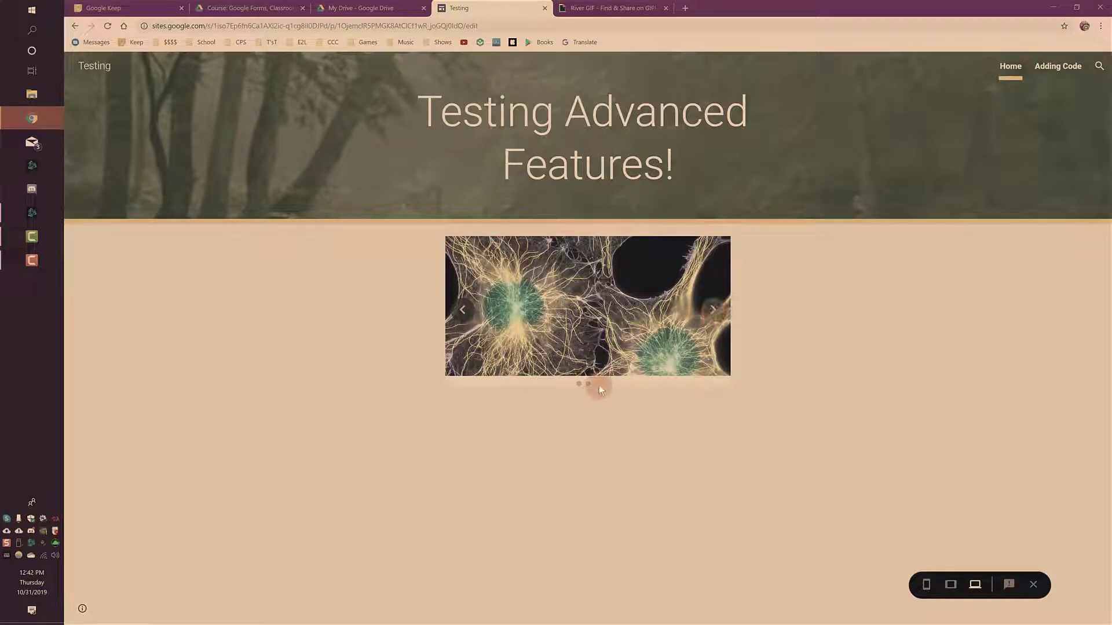
left_click(465, 312)
left_click(465, 313)
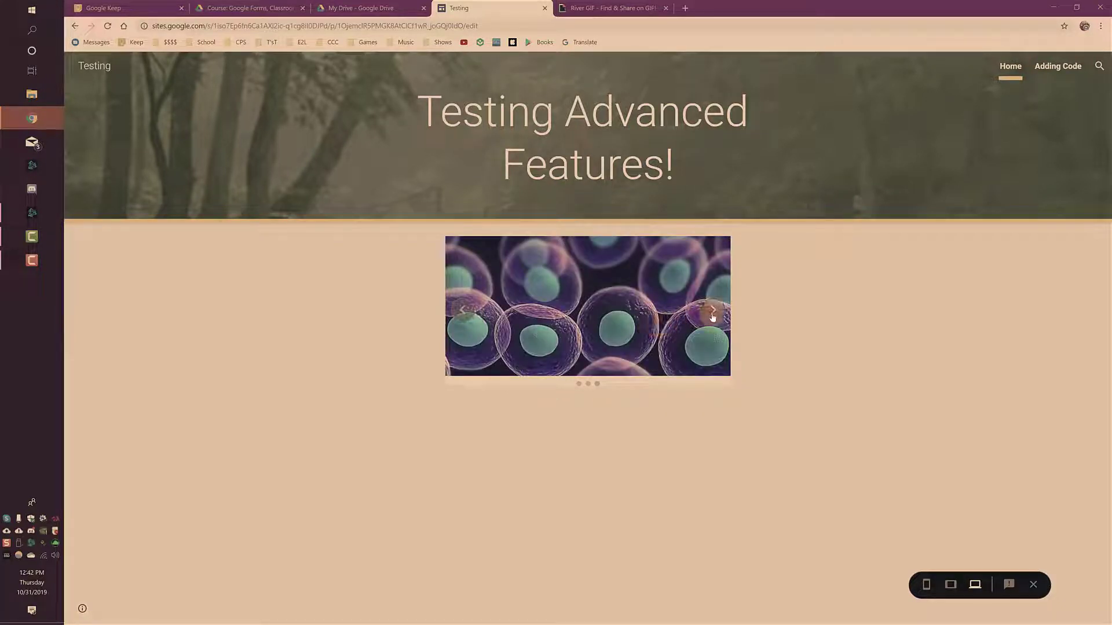
left_click(713, 317)
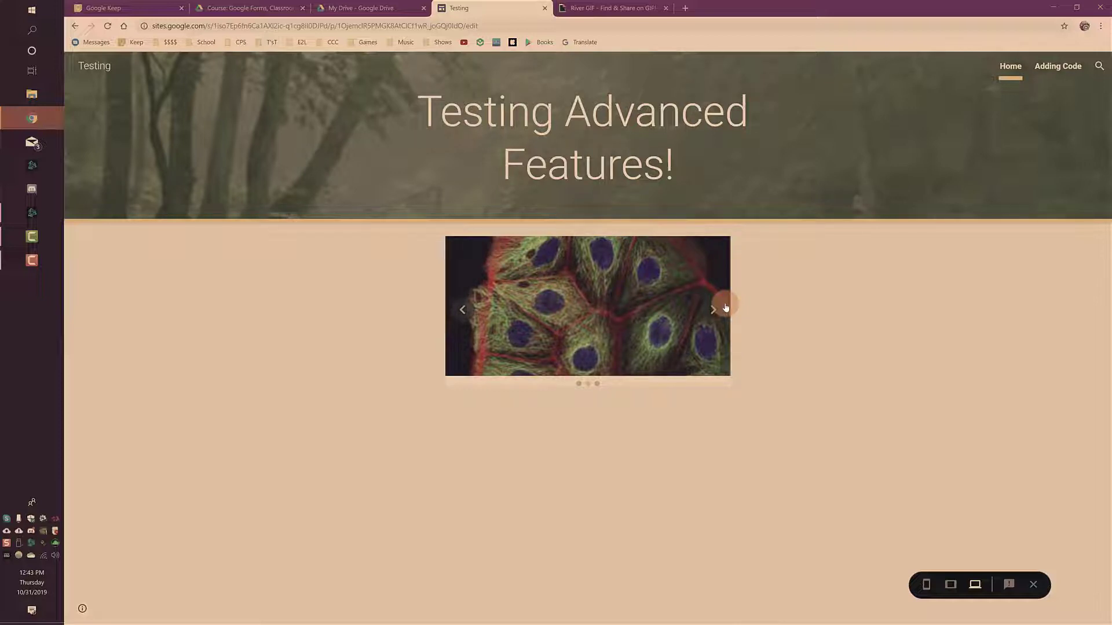
left_click(1033, 585)
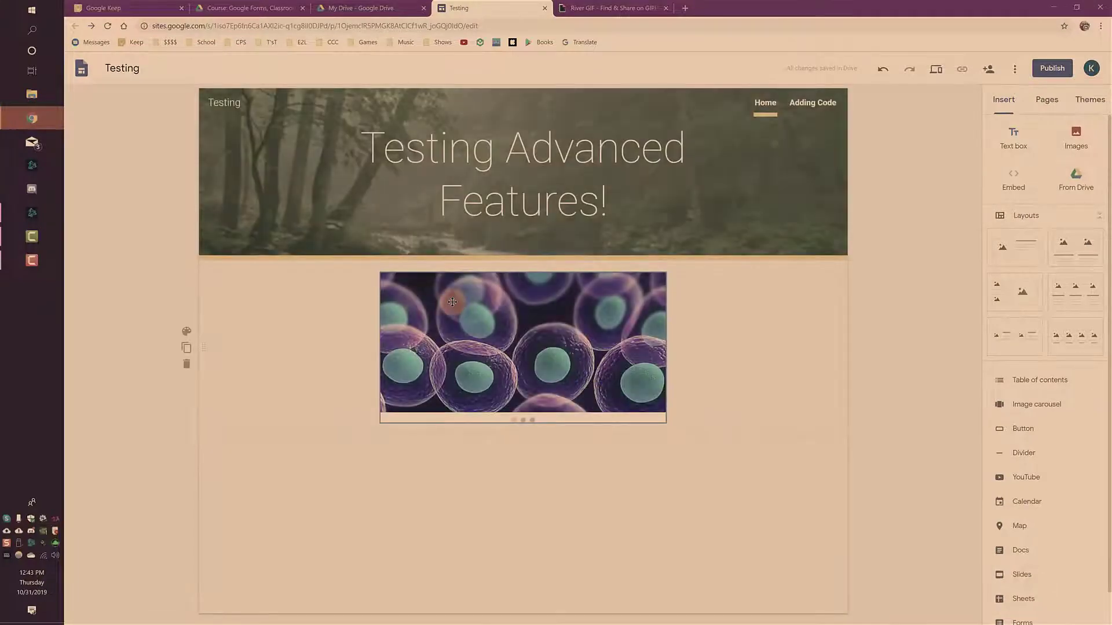
Step: Turn on Auto start in the carousel's settings and apply the update
left_click(468, 314)
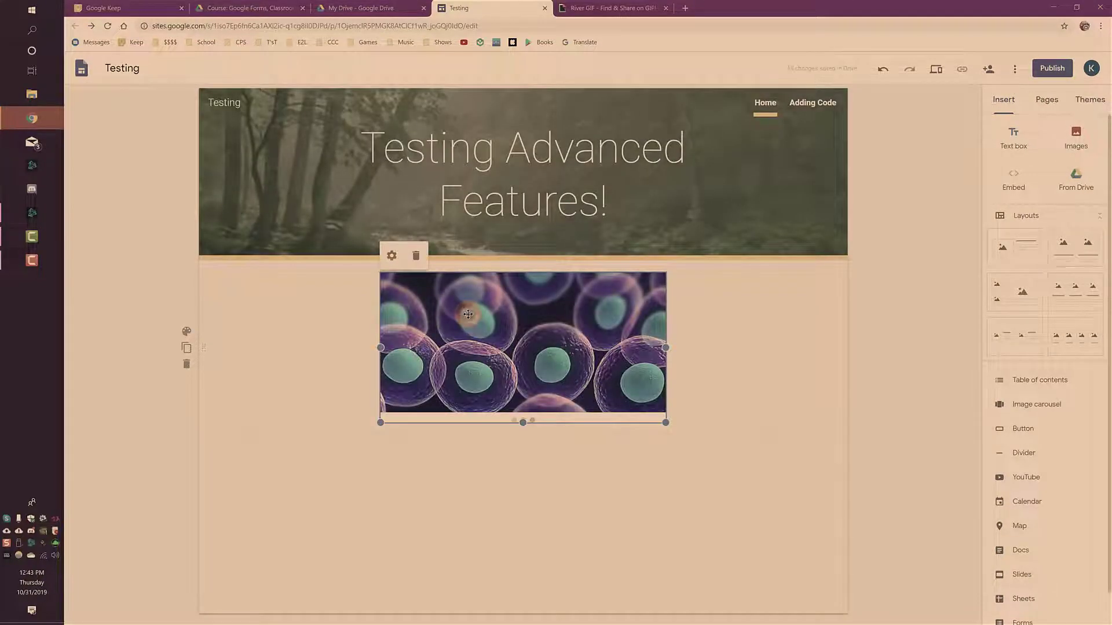
left_click(392, 258)
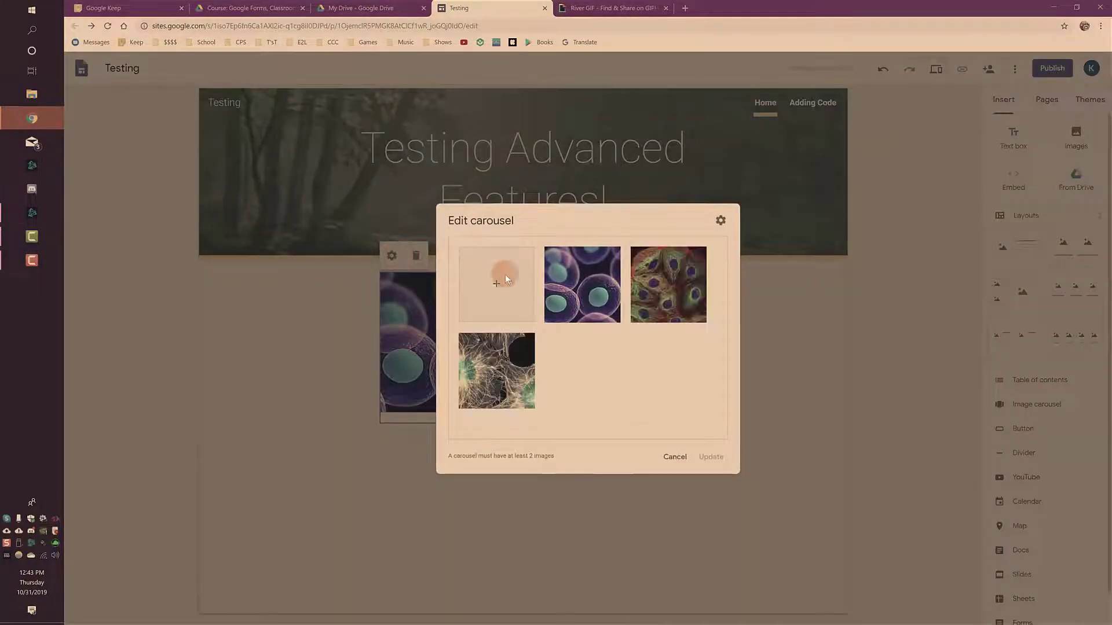
left_click(721, 223)
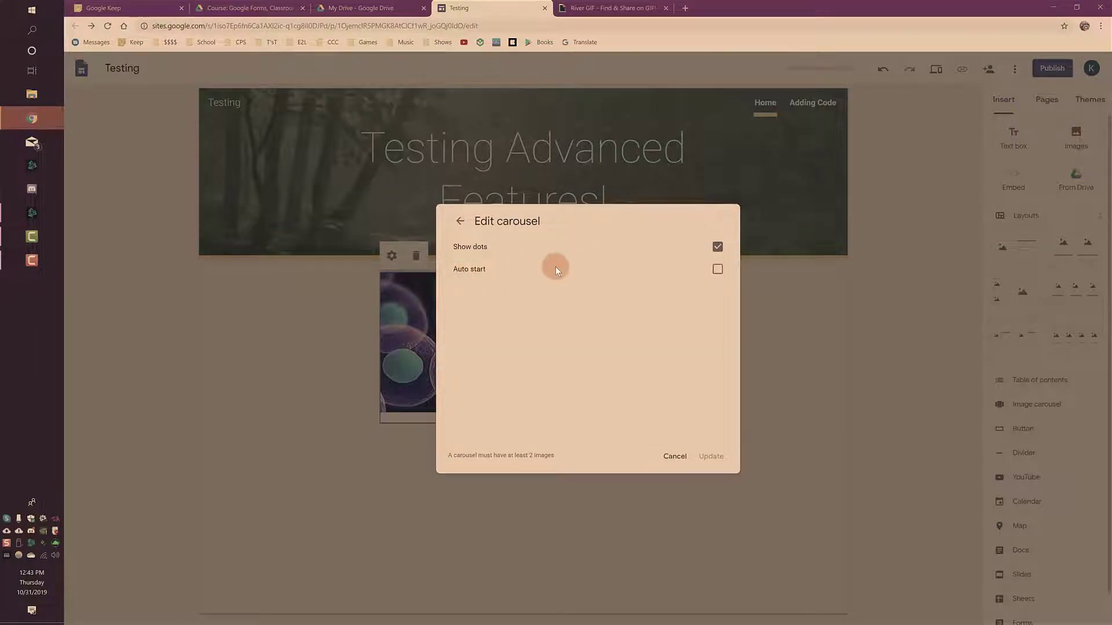
left_click(718, 270)
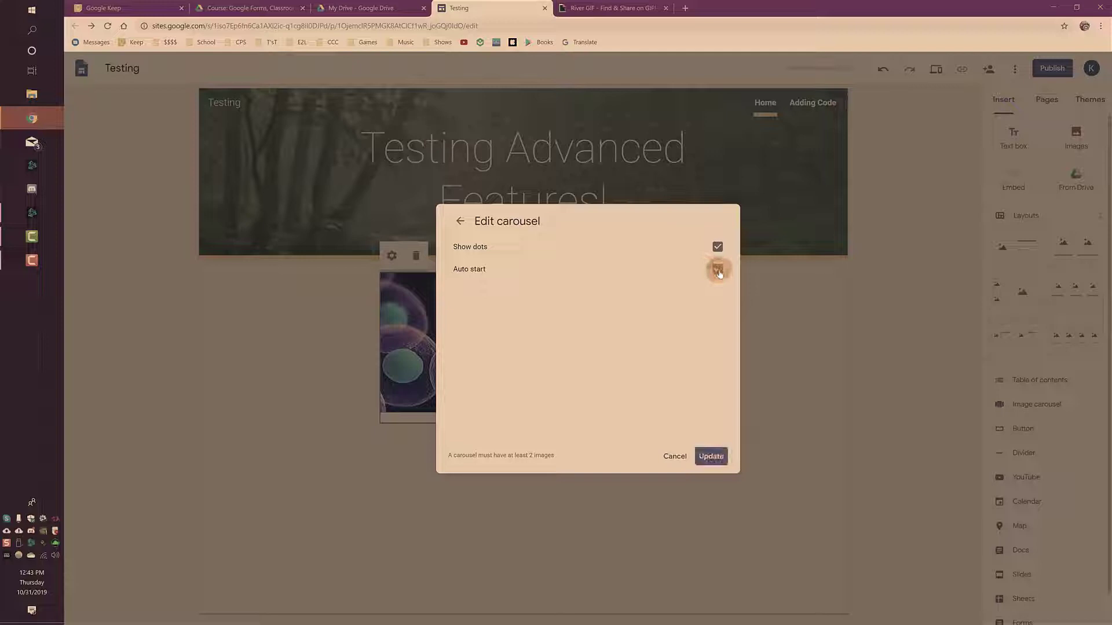
left_click(710, 457)
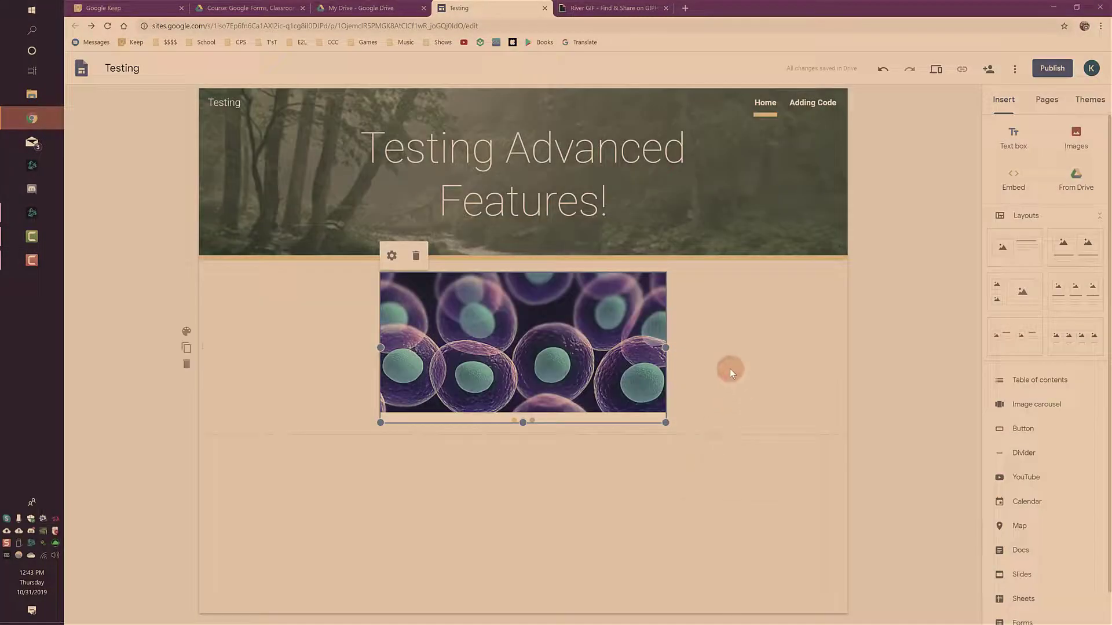
left_click(730, 370)
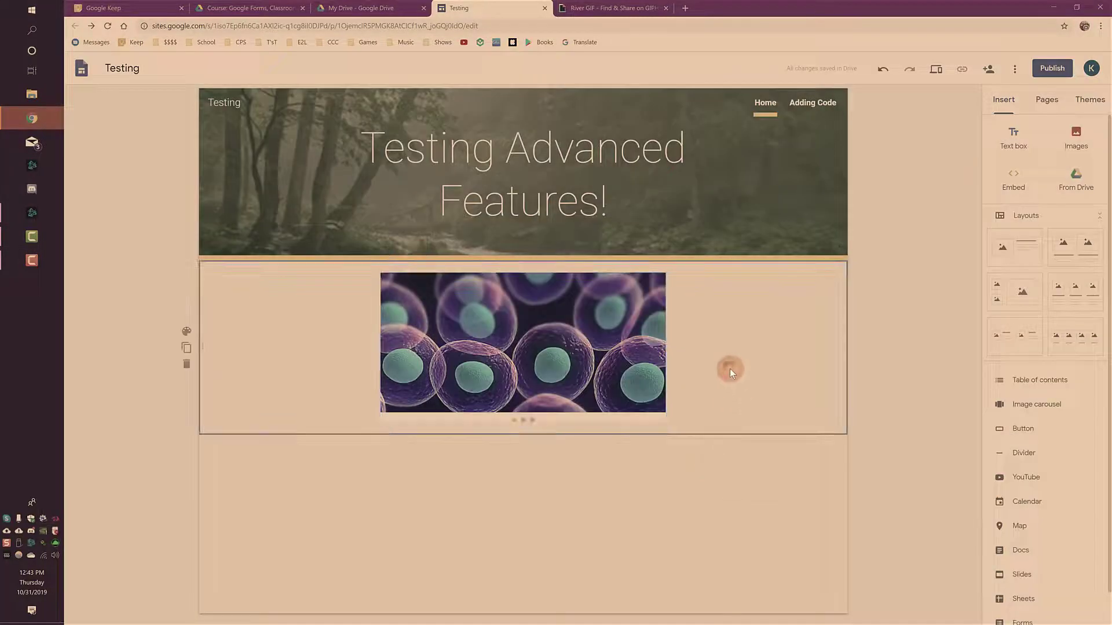
left_click(936, 70)
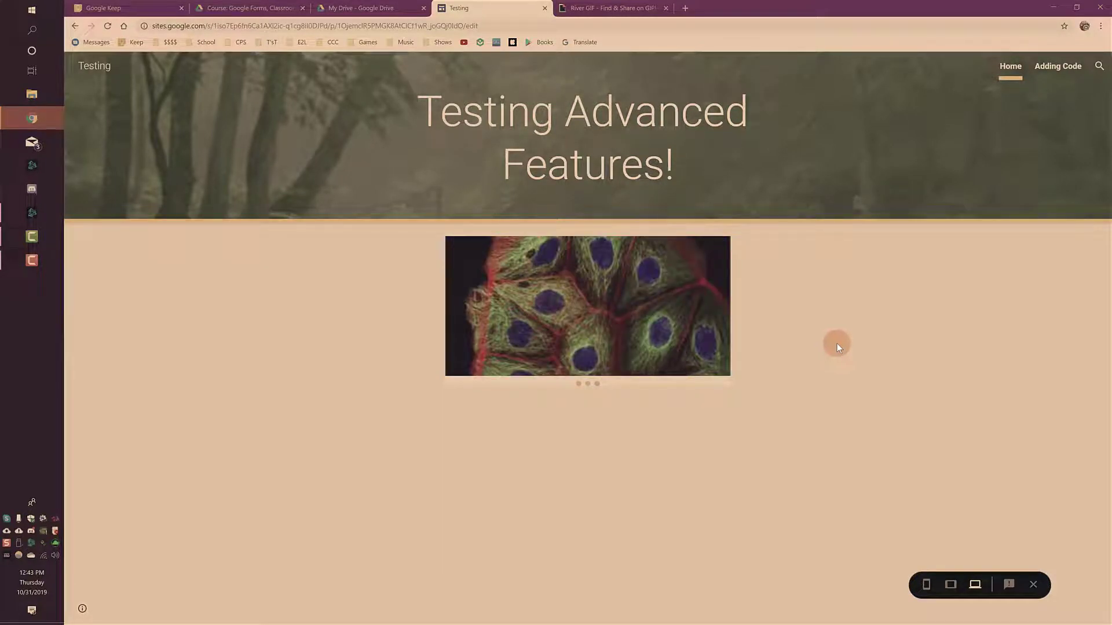
left_click(1034, 585)
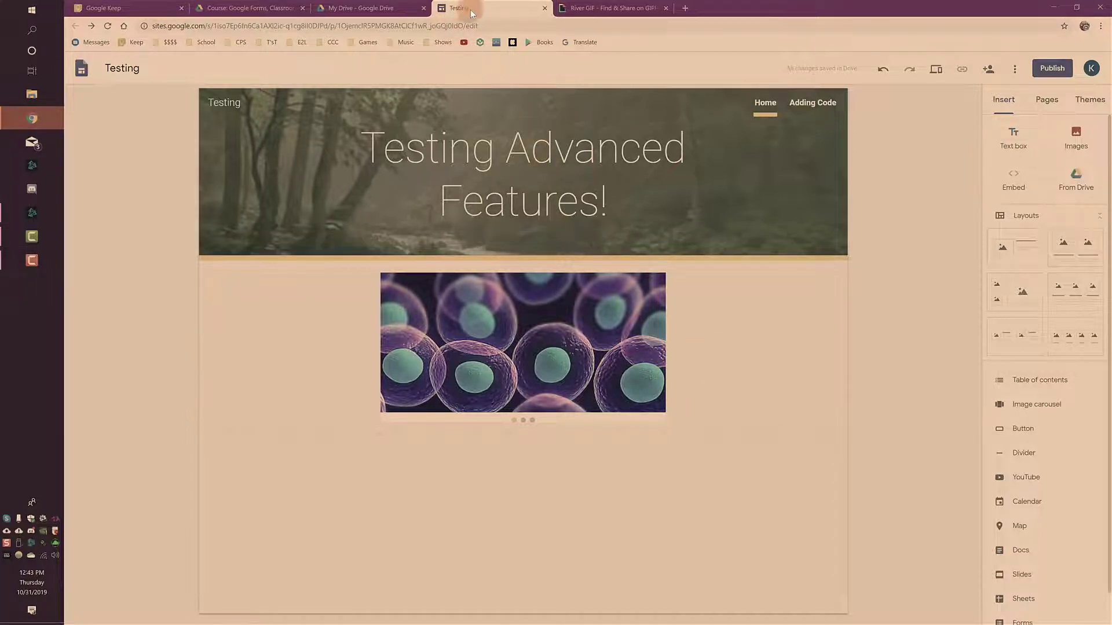
left_click(586, 10)
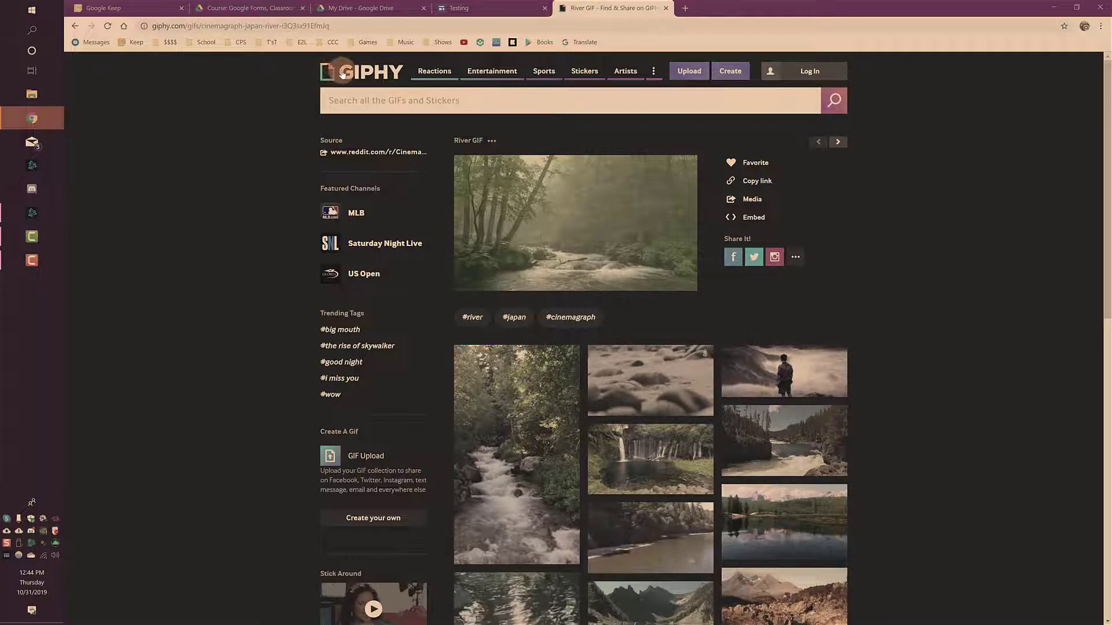
left_click(476, 10)
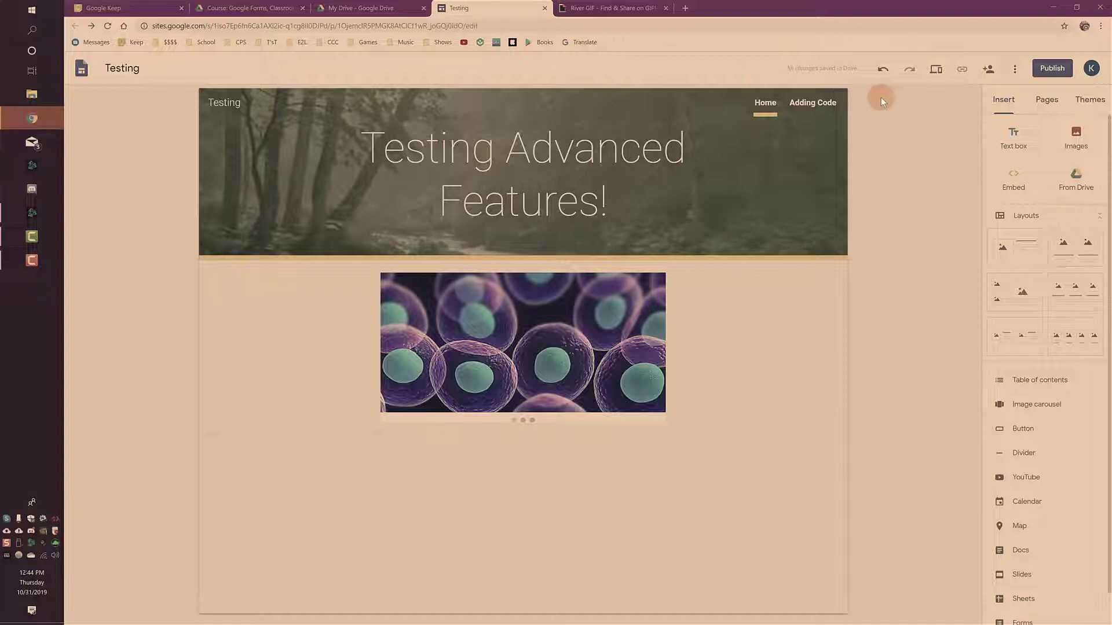
Step: Upload the Desktop file 'images' as the Testing site's favicon
left_click(1015, 73)
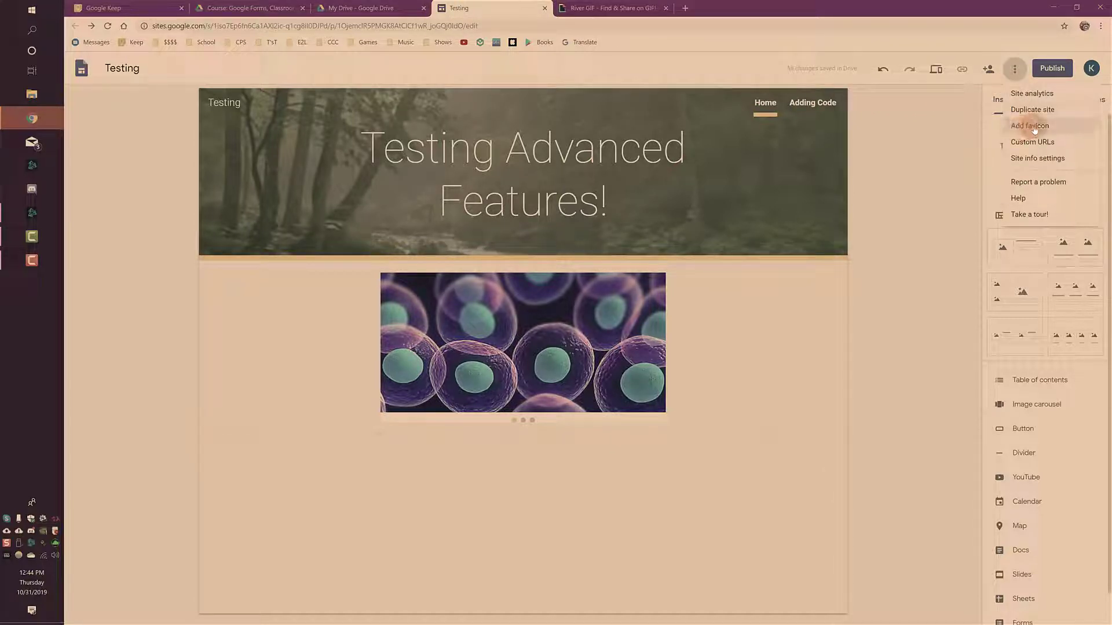
left_click(1055, 127)
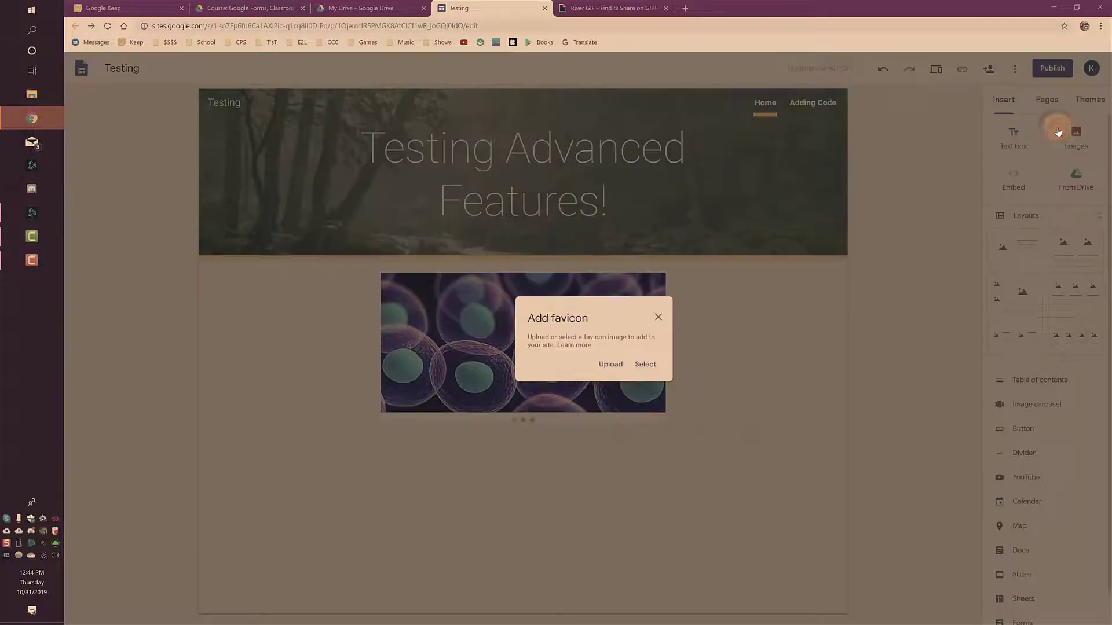
left_click(611, 365)
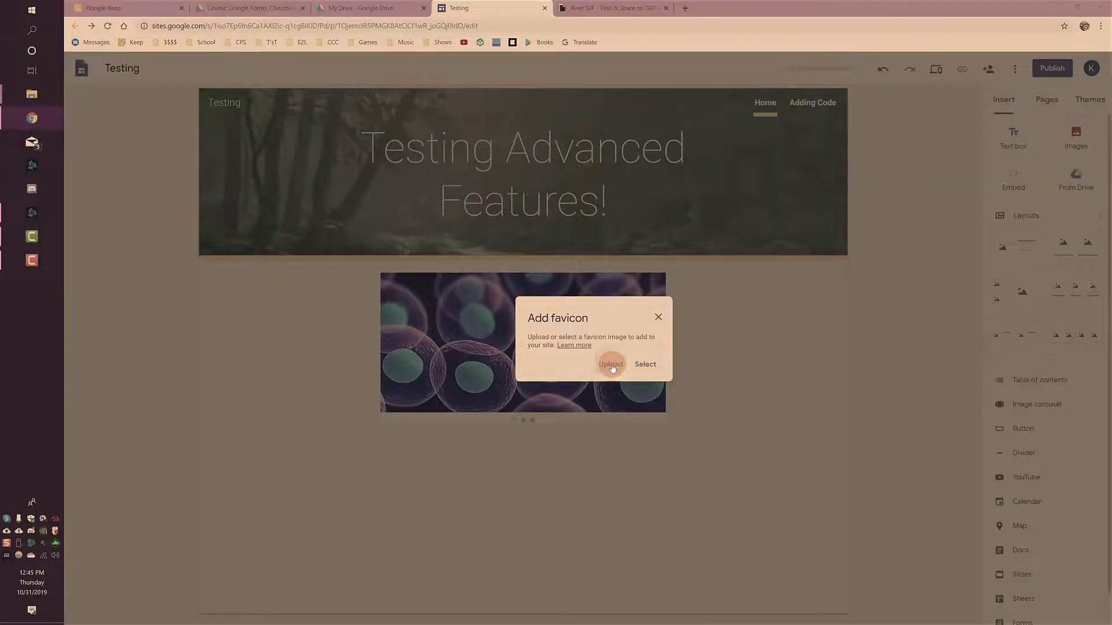
left_click(102, 76)
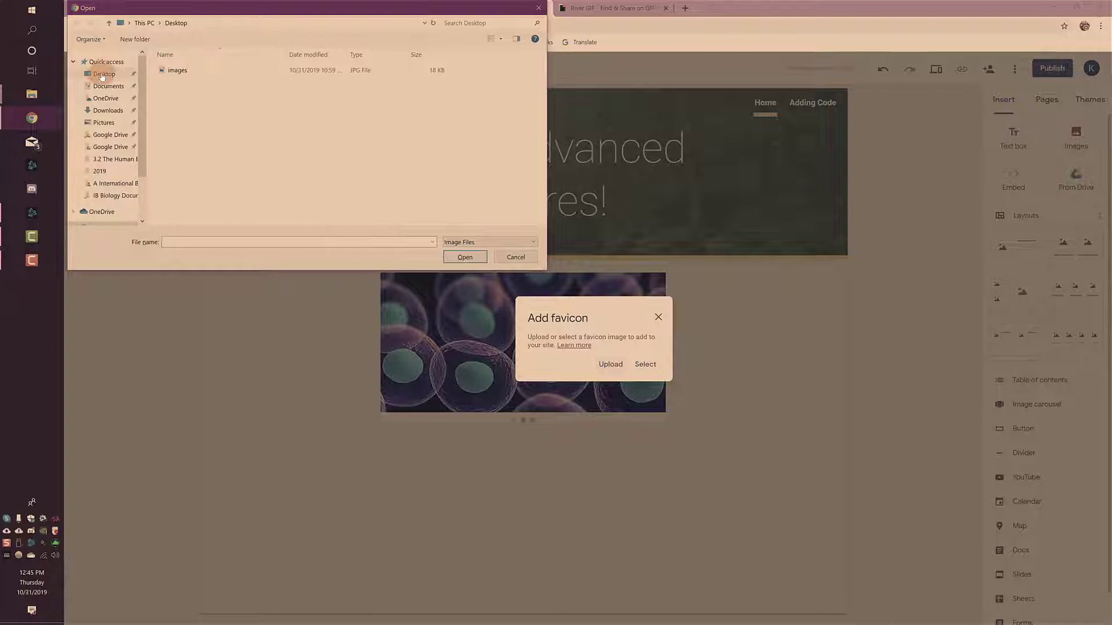
left_click(175, 70)
left_click(461, 257)
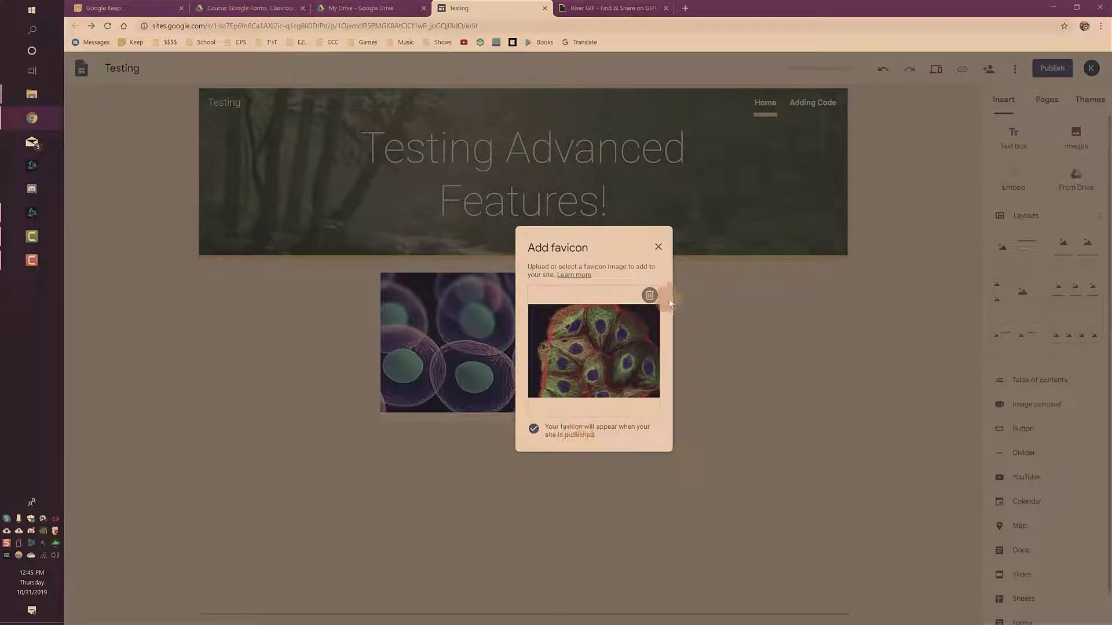
left_click(658, 249)
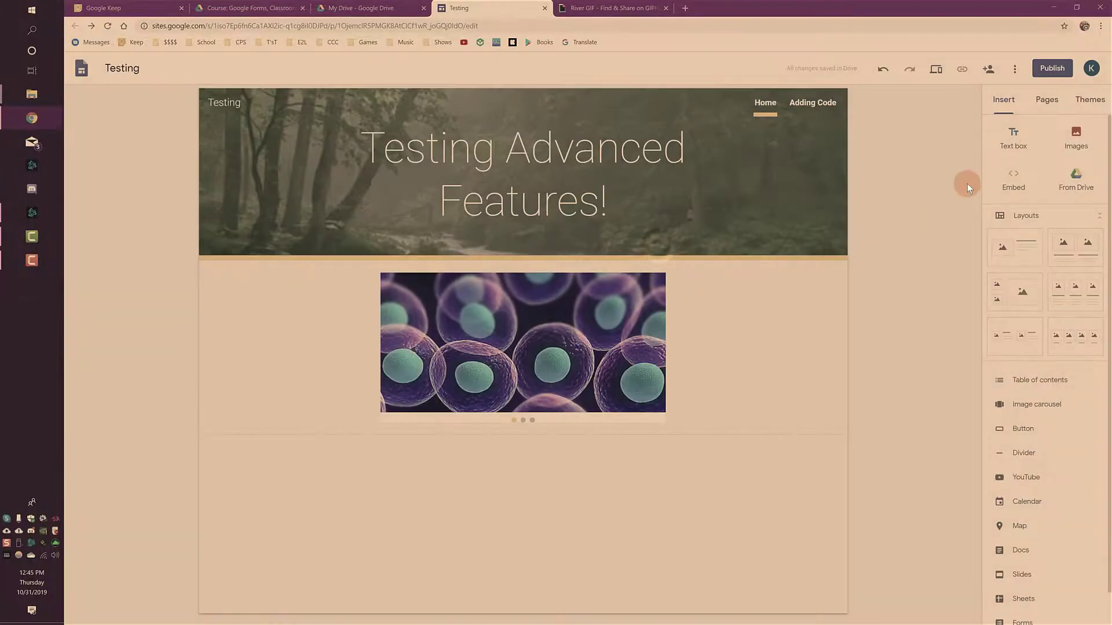
Step: Publish the site at the chosen web address, then close the live site tab
left_click(1050, 68)
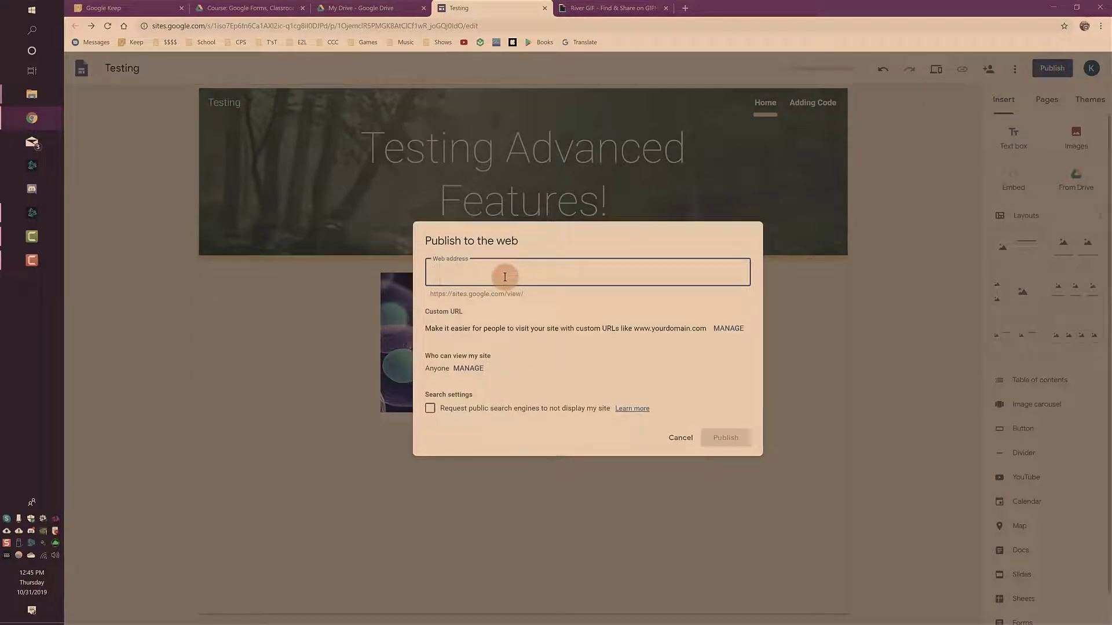
type("teacherkyle80")
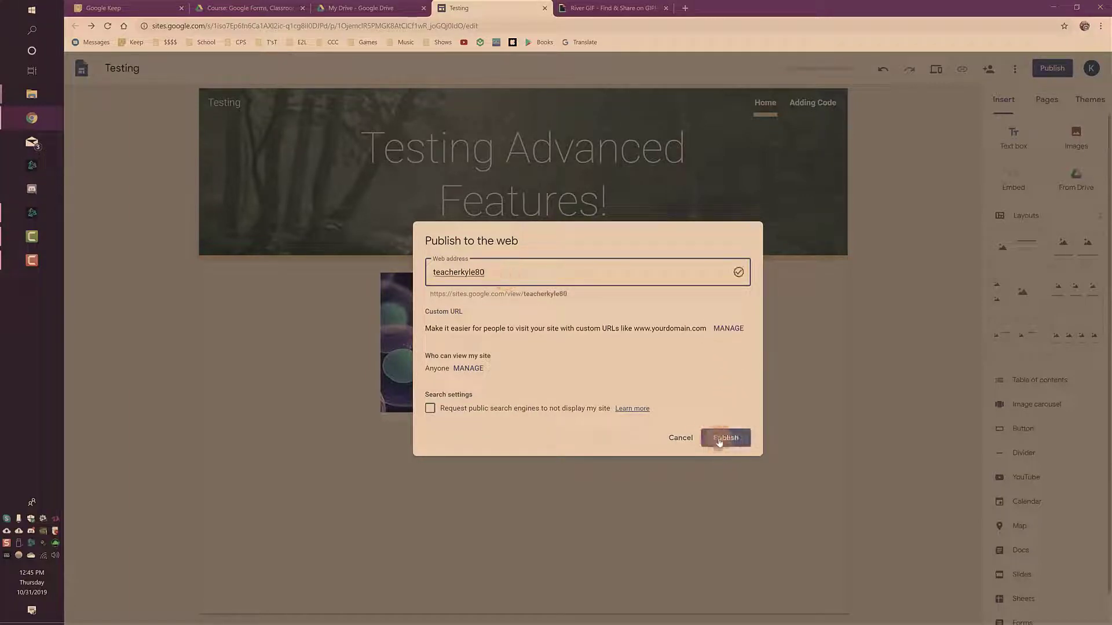
left_click(720, 441)
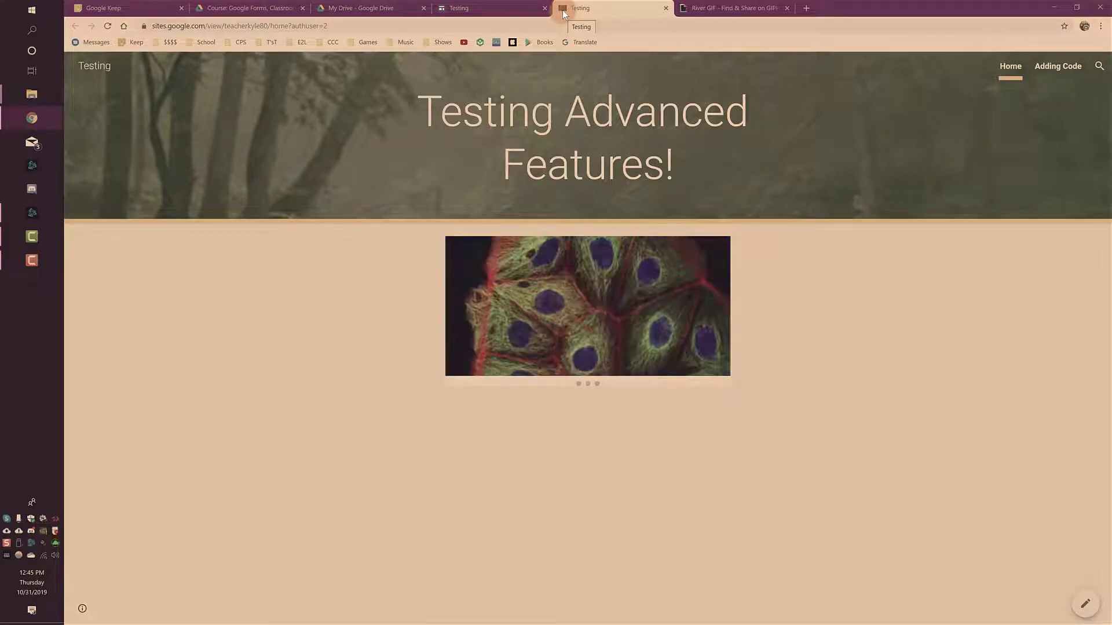
left_click(665, 8)
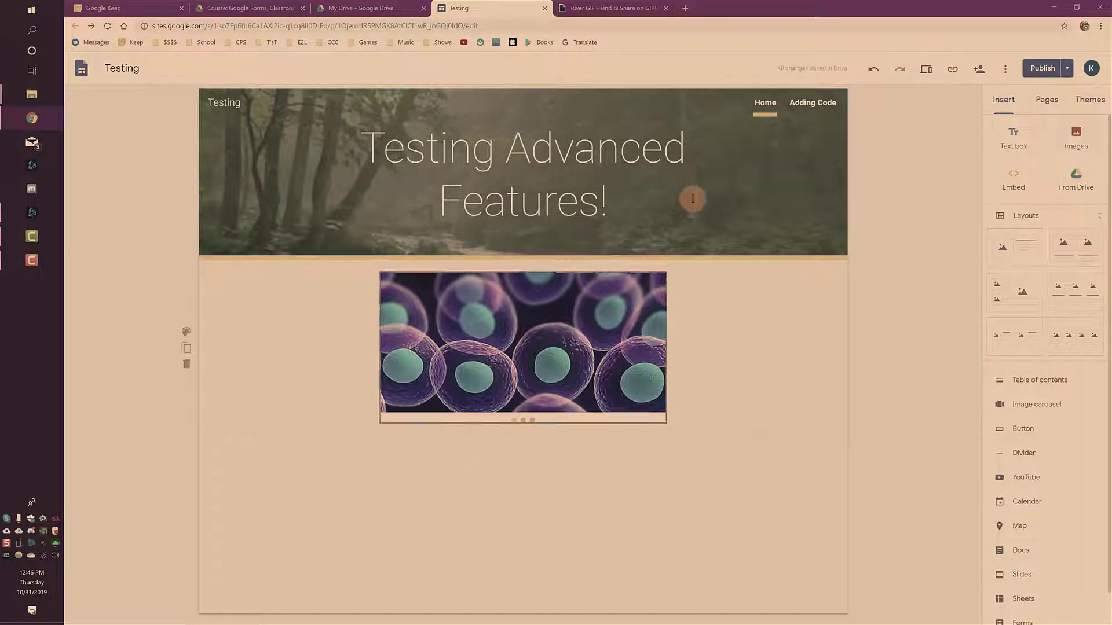
Step: On the Adding Code page, open Embed code from the web and cancel without adding anything
left_click(814, 108)
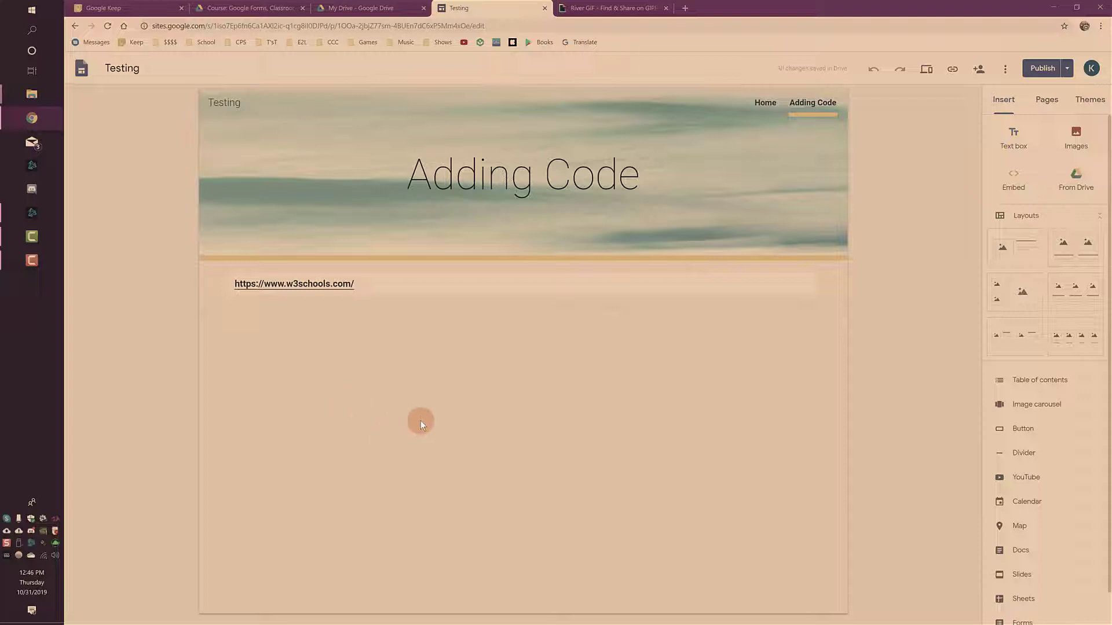
left_click(1015, 182)
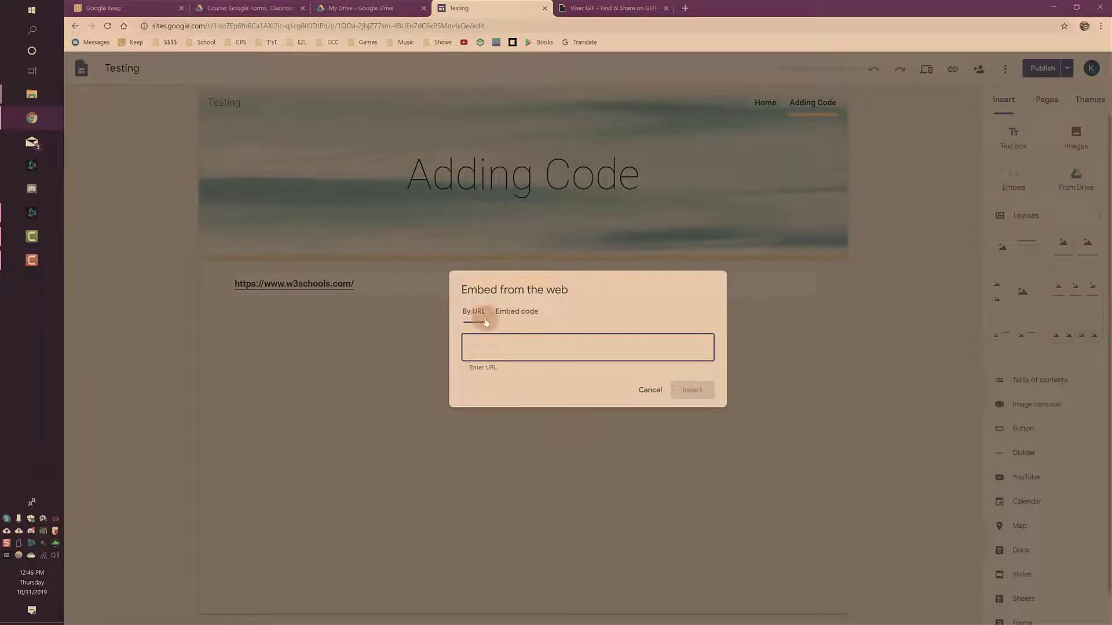
left_click(517, 313)
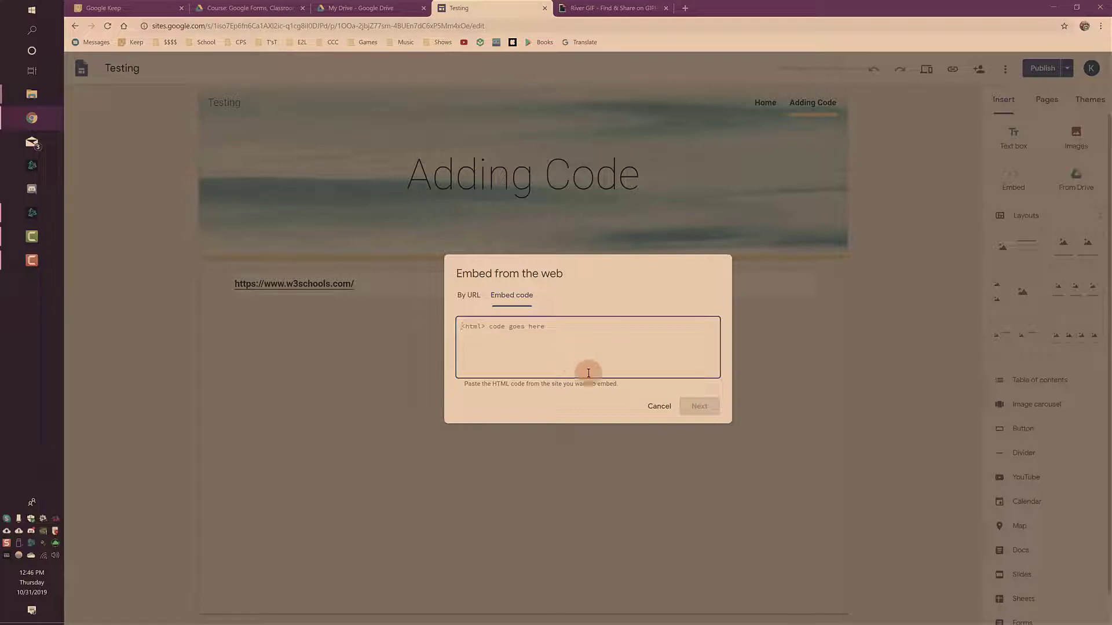
left_click(659, 406)
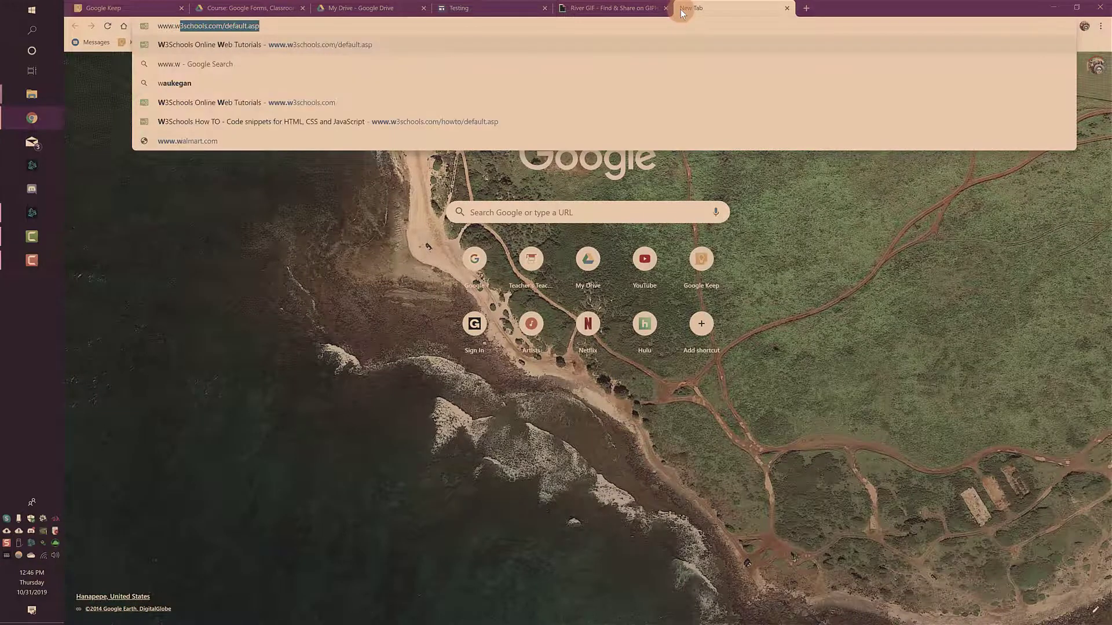
type("3scho")
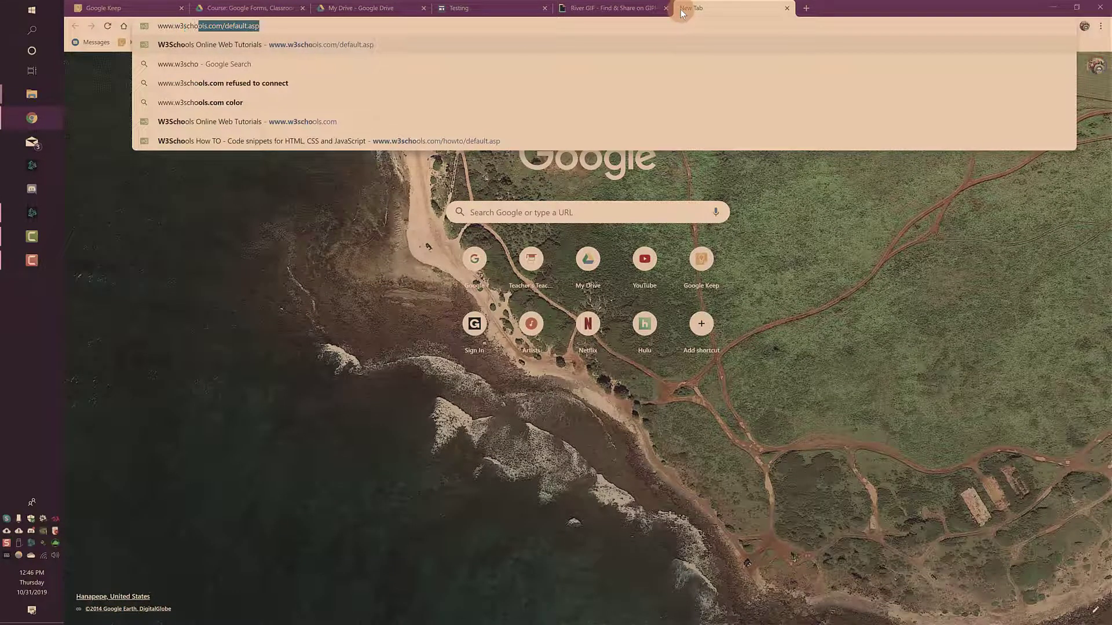
type("ols.com")
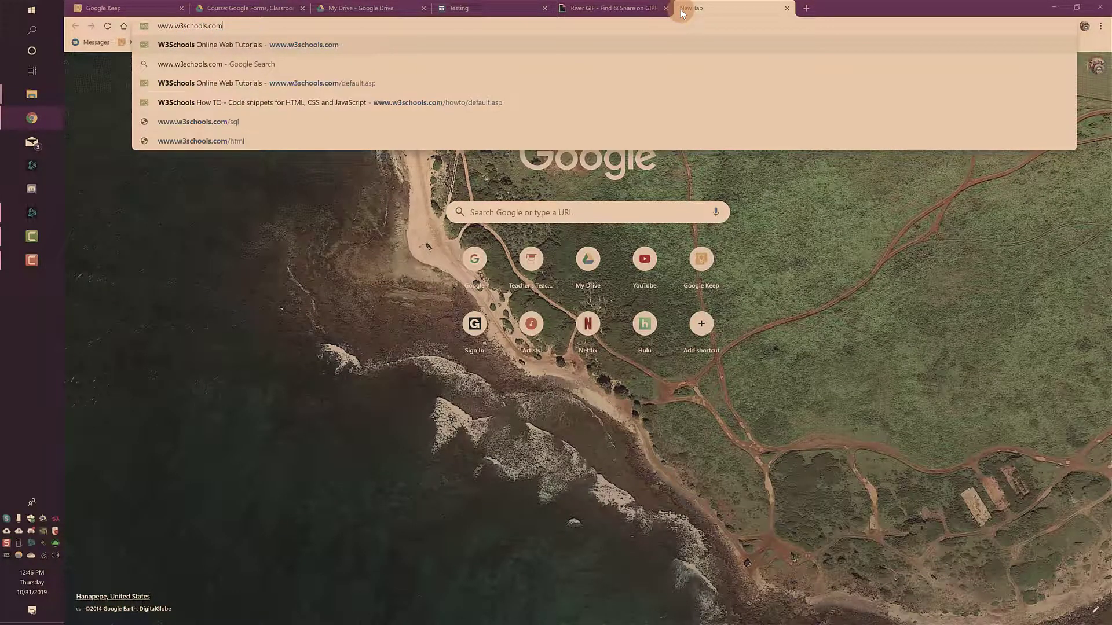
key("Return")
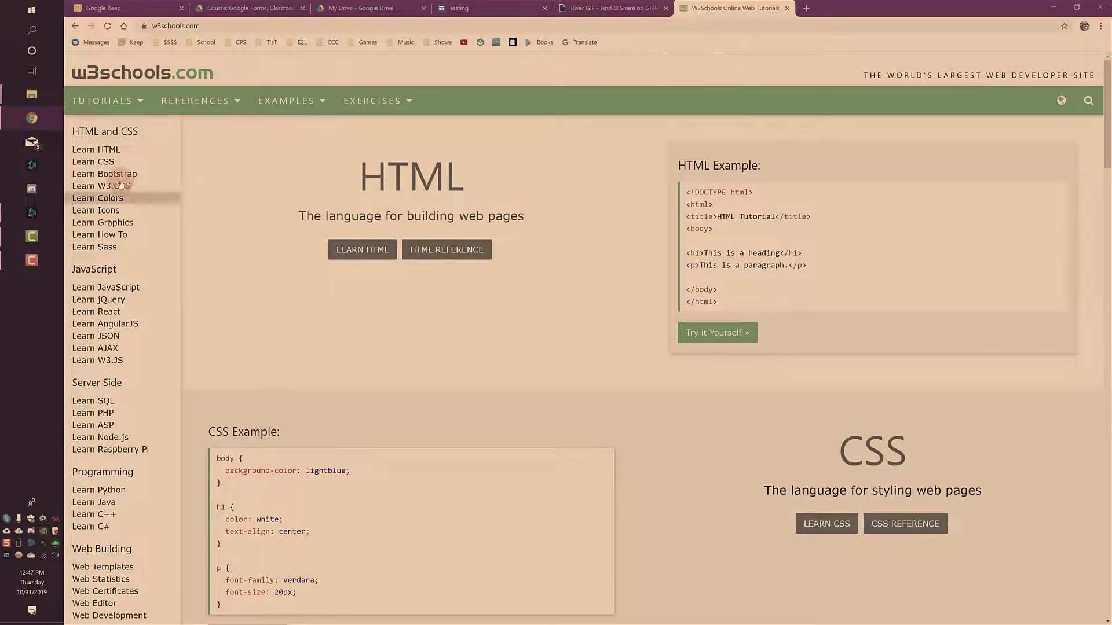
Step: Go from Learn HTML through HOW TO to the Accordion how-to page
left_click(110, 154)
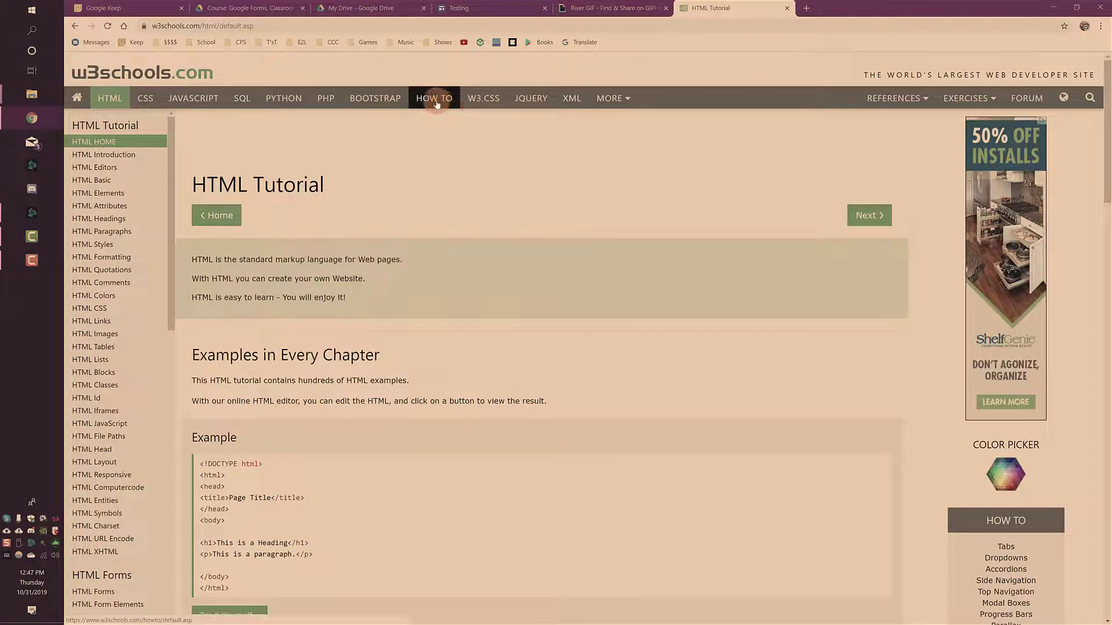
left_click(439, 105)
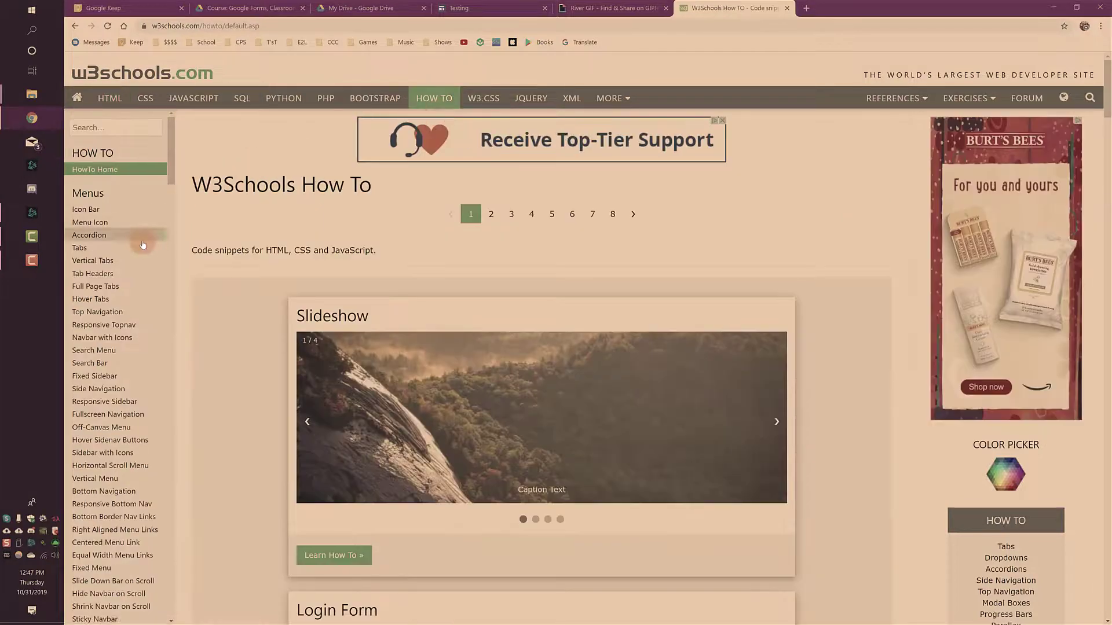
left_click(124, 239)
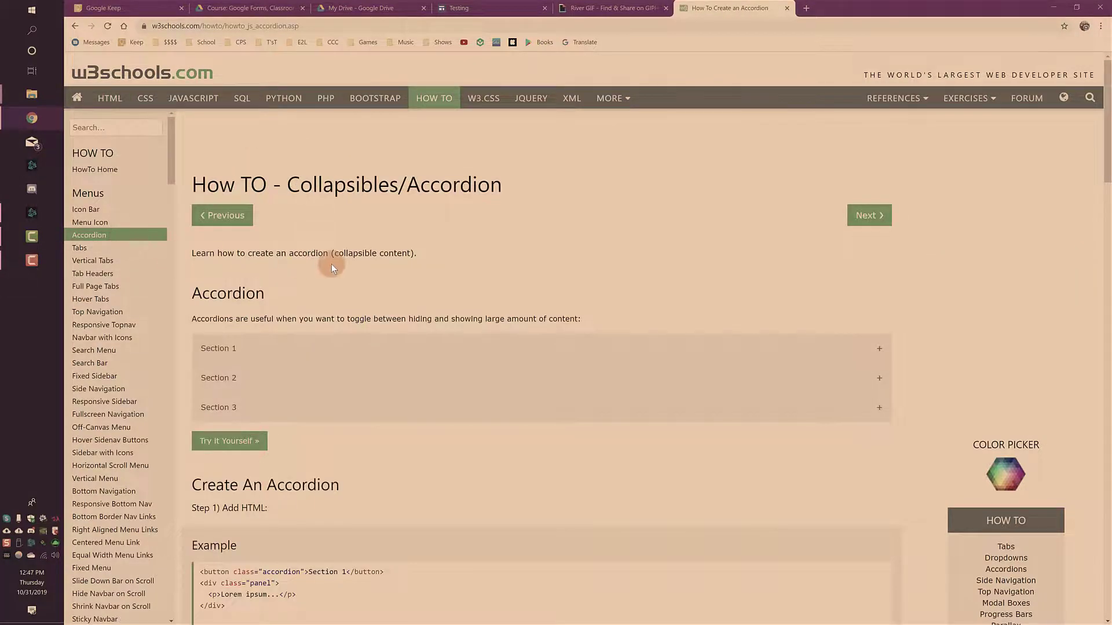
scroll(332, 265, "down", 1)
Step: Expand and collapse Sections 1, 2 and 3 of the demo accordion
left_click(287, 301)
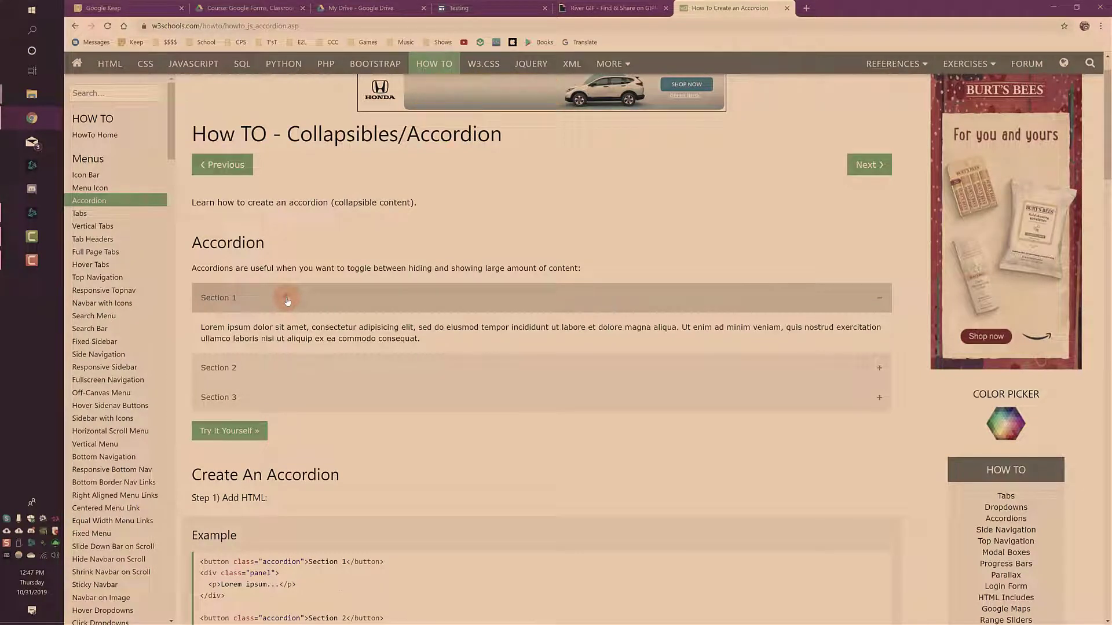
left_click(287, 301)
left_click(301, 327)
left_click(303, 328)
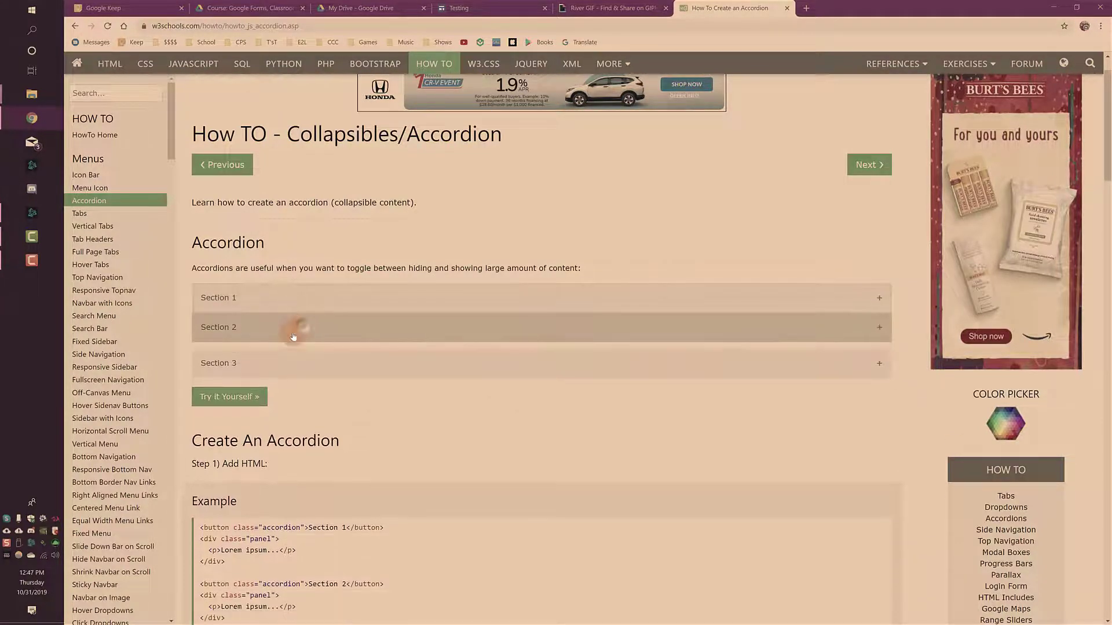
left_click(293, 327)
left_click(287, 397)
left_click(296, 297)
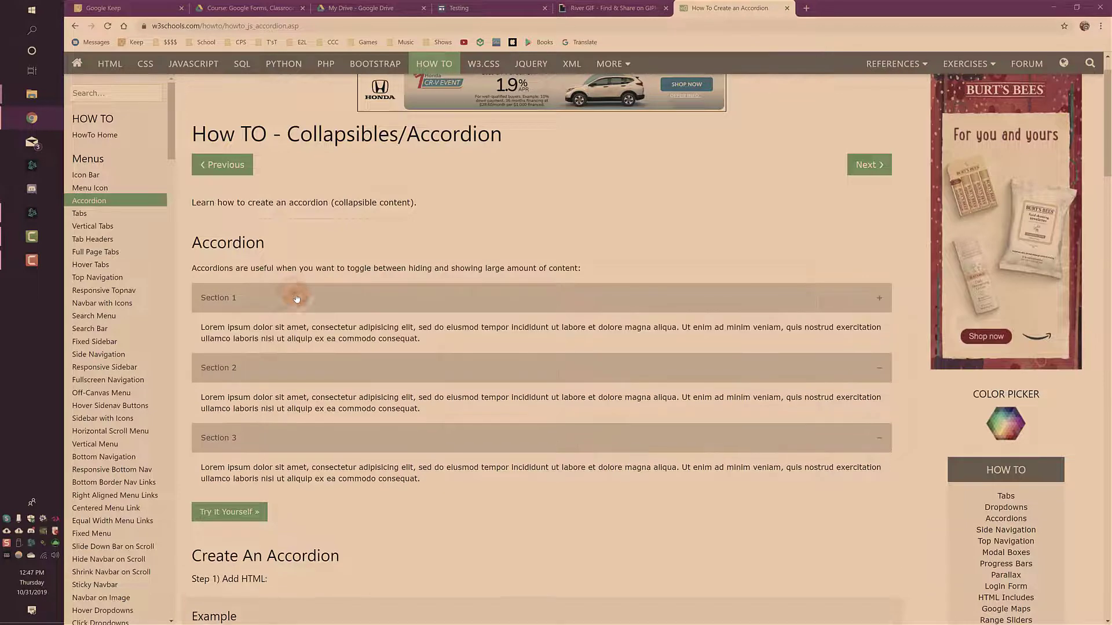
left_click(295, 297)
left_click(292, 327)
left_click(293, 356)
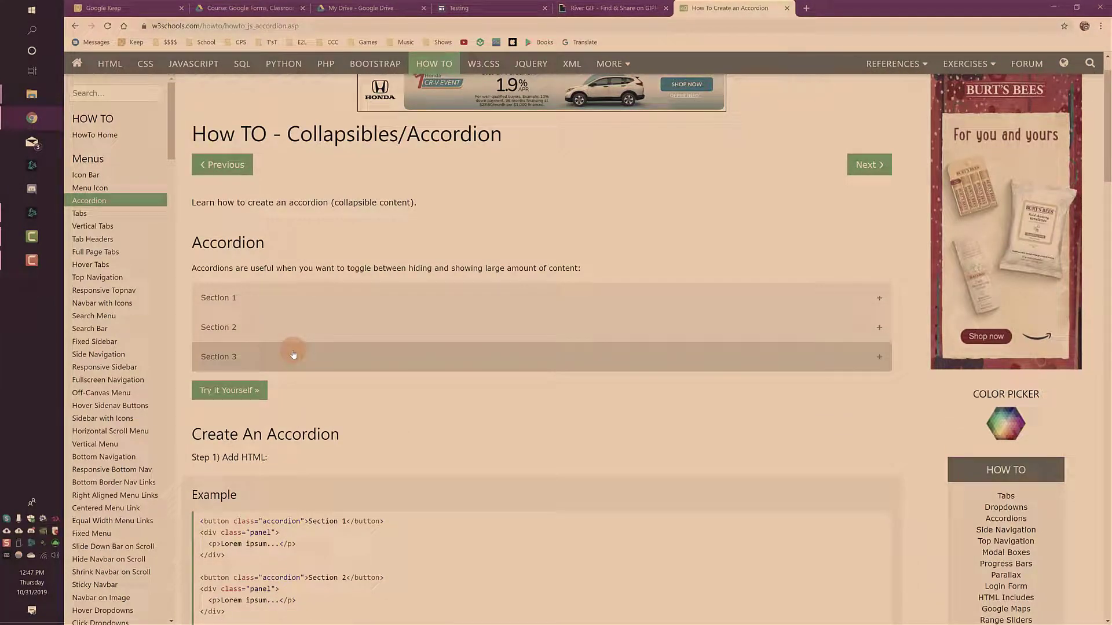
scroll(352, 325, "down", 3)
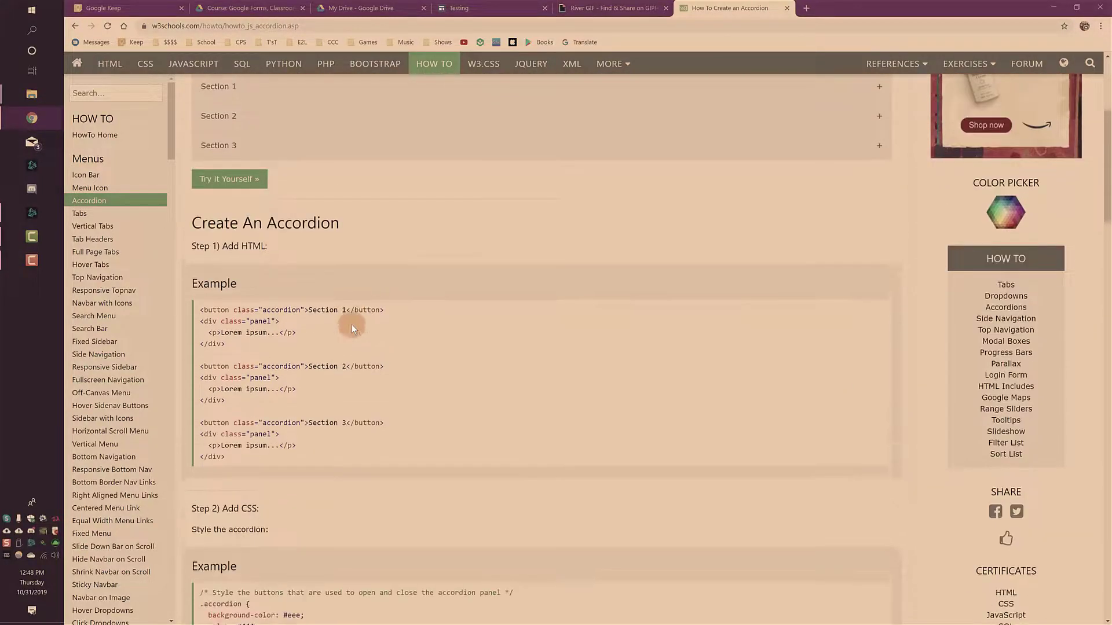
scroll(352, 324, "up", 3)
Step: Open the accordion example in the Tryit Editor, copy all its code, and return to the Testing tab
left_click(217, 340)
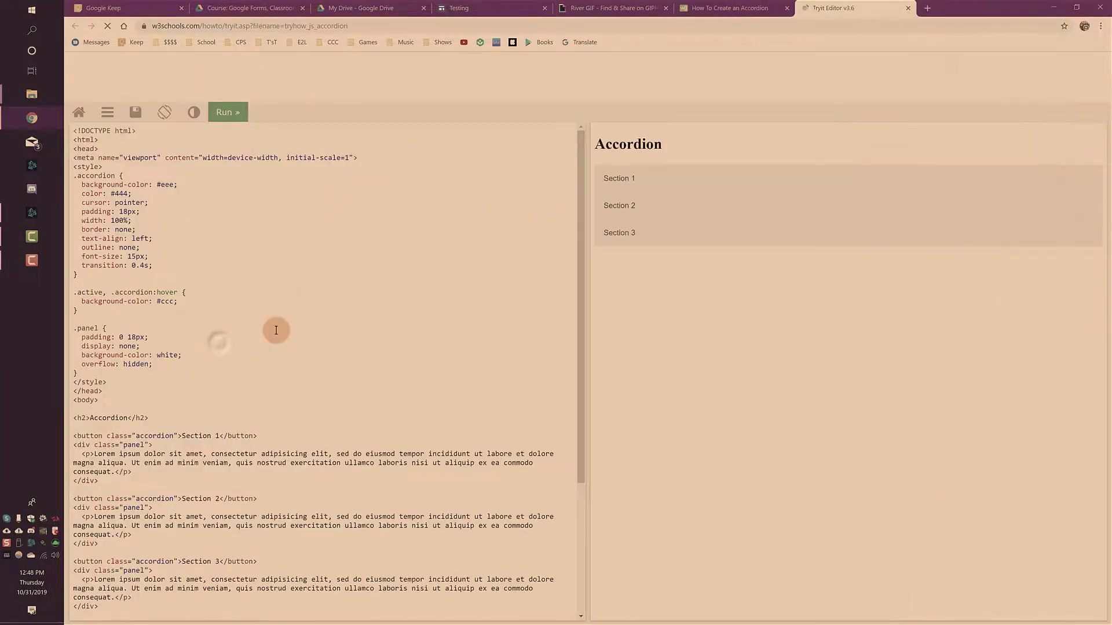
left_click_drag(77, 130, 208, 604)
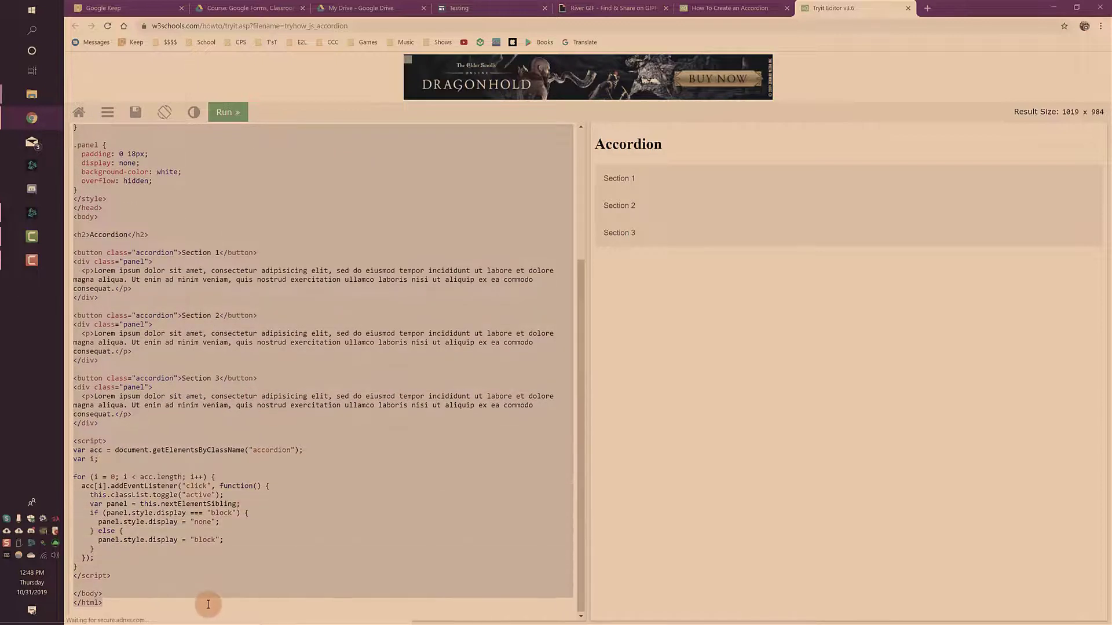
left_click(208, 604)
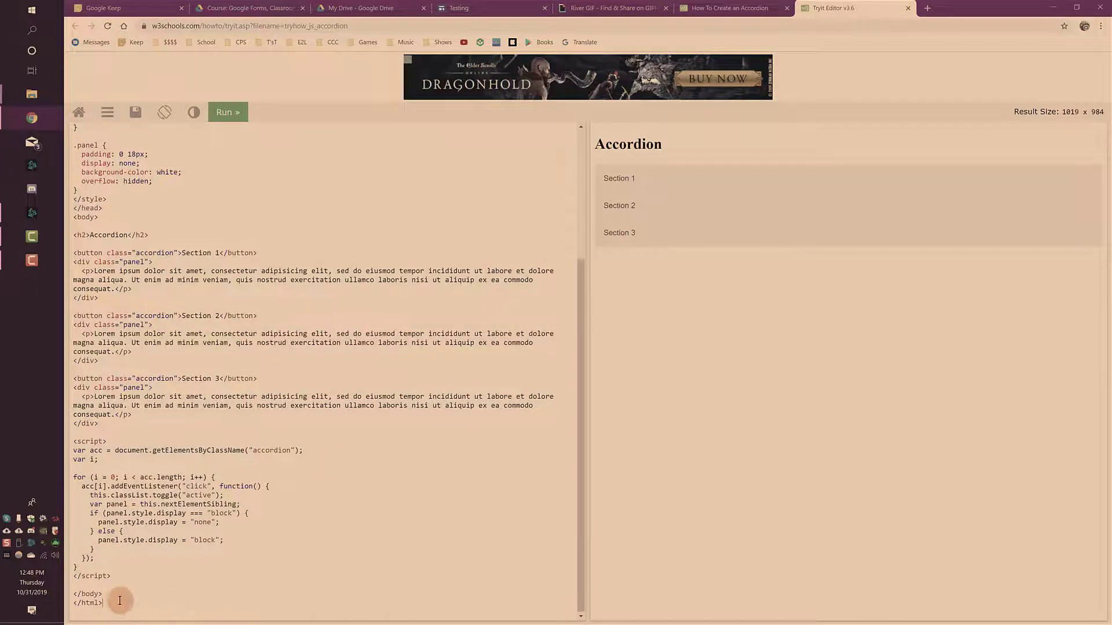
left_click_drag(119, 601, 71, 131)
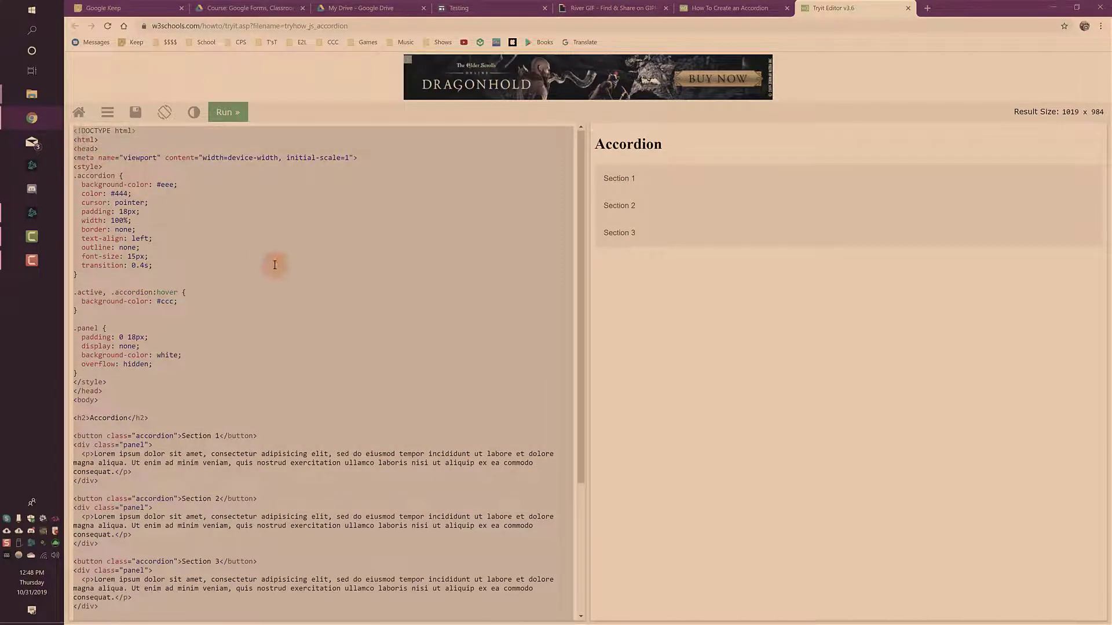
right_click(242, 221)
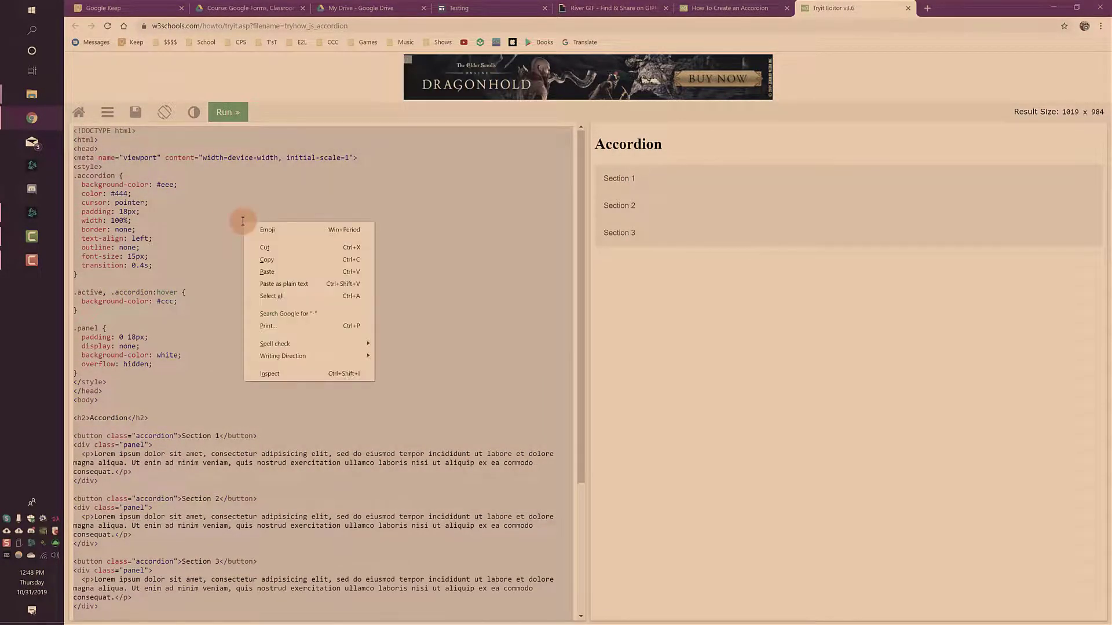
left_click(280, 259)
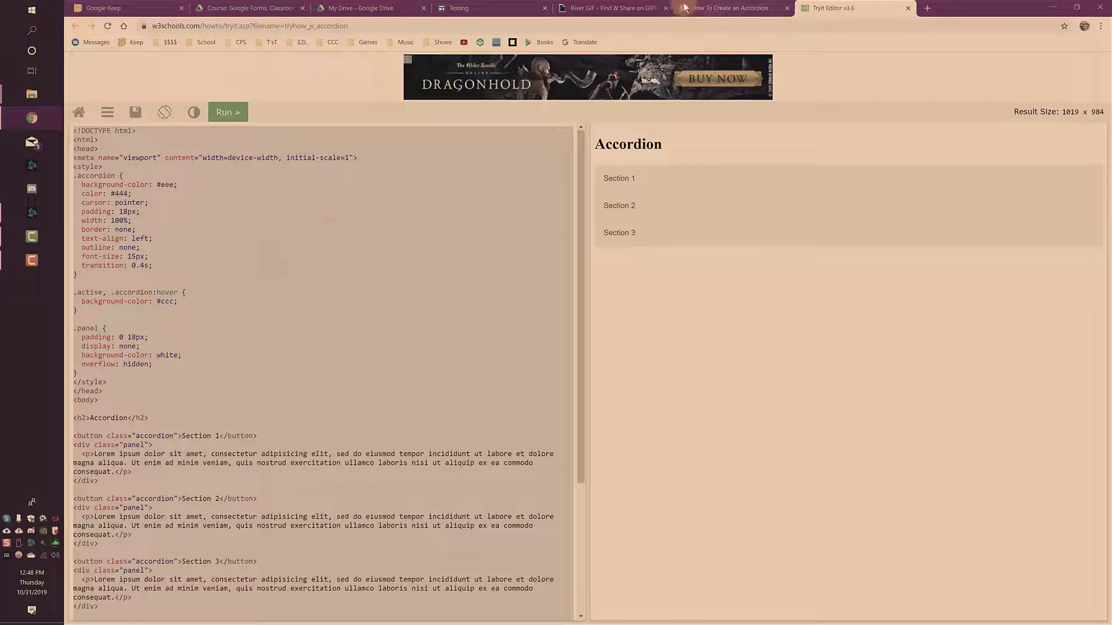
left_click(510, 8)
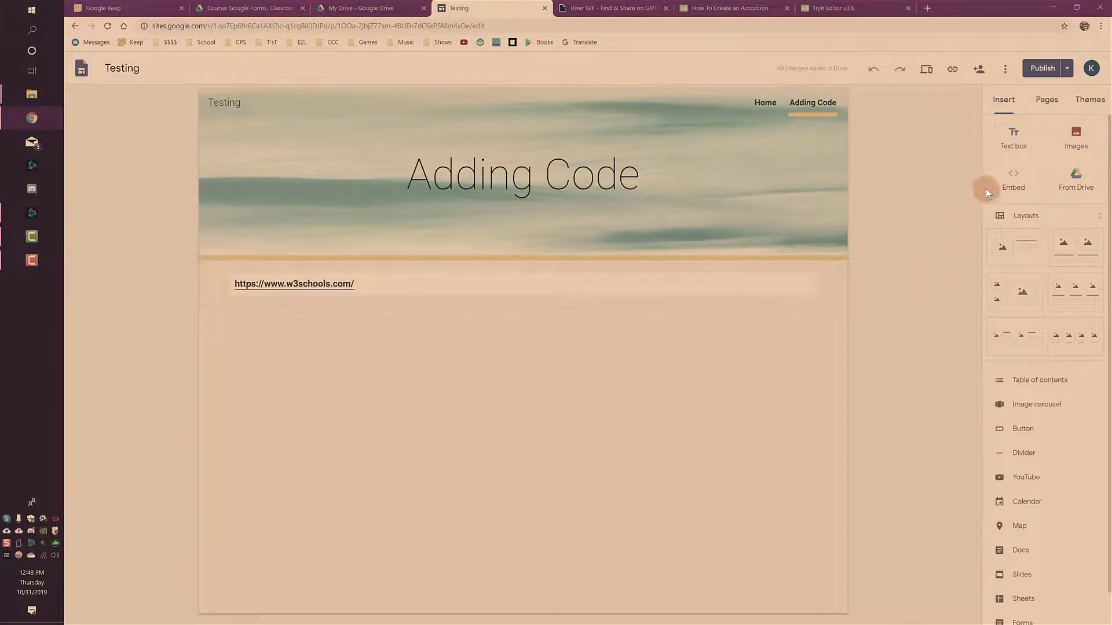
Step: Embed the copied accordion HTML code on the Adding Code page
left_click(1021, 186)
left_click(512, 295)
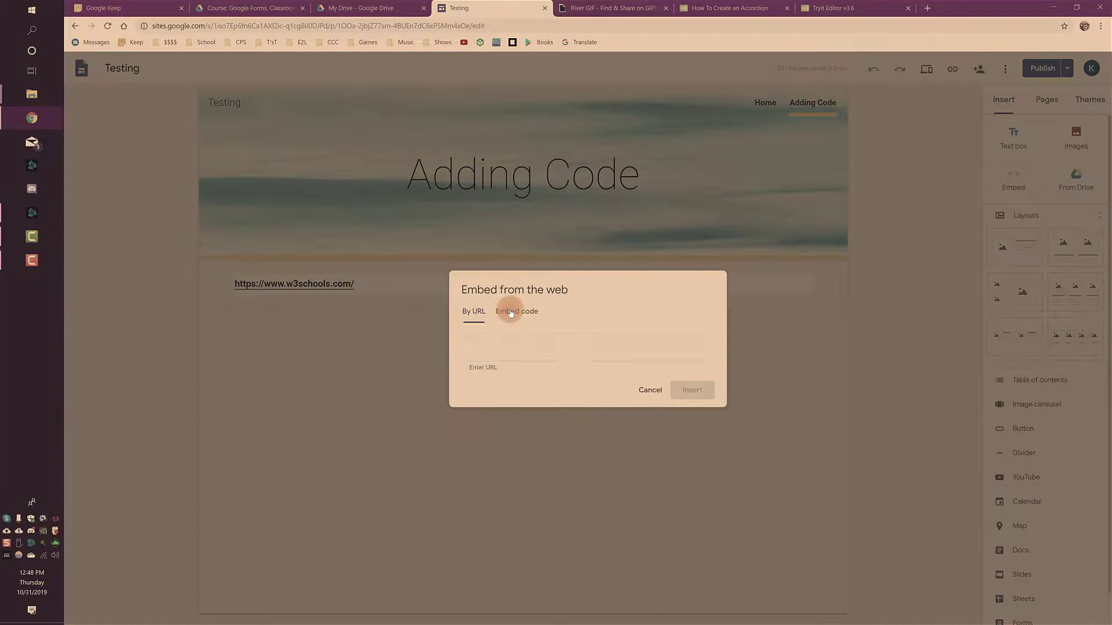
right_click(488, 327)
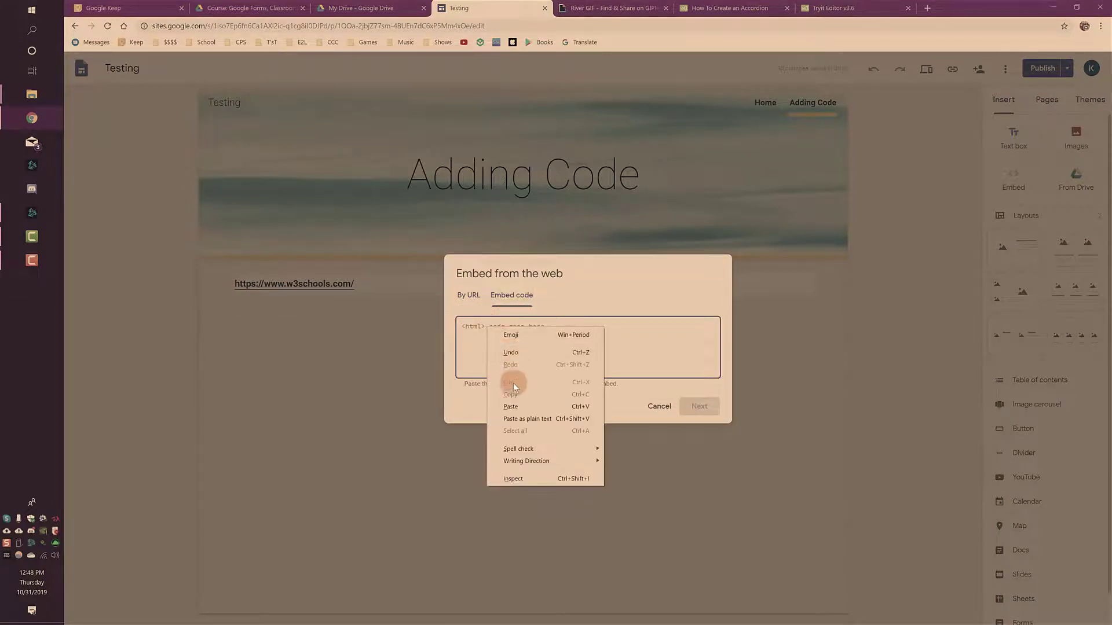
left_click(523, 409)
scroll(559, 347, "up", 3)
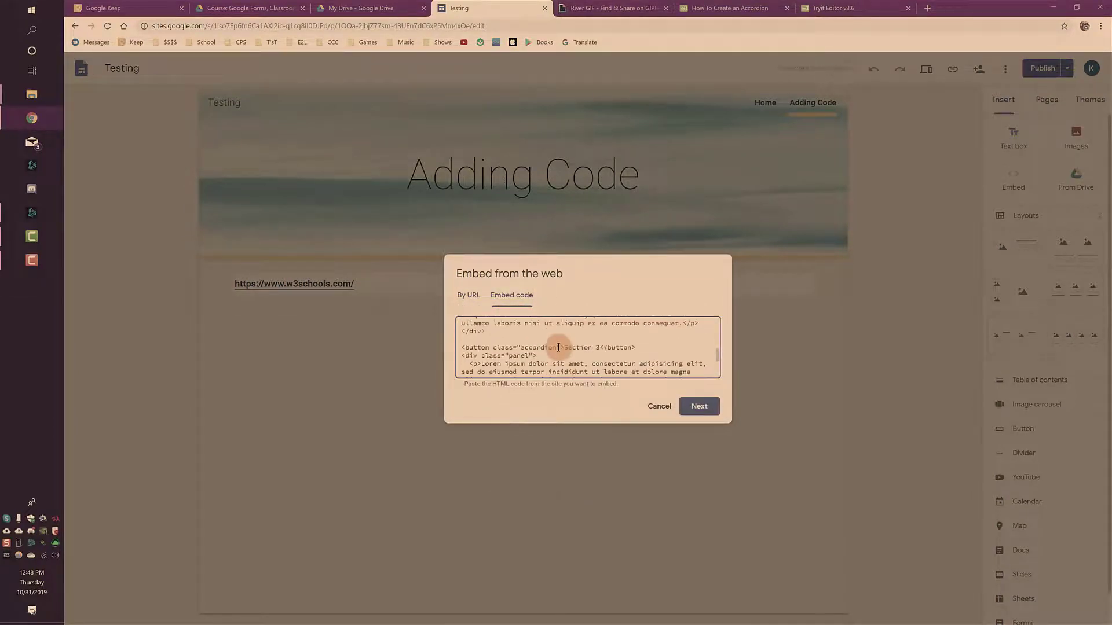
scroll(559, 348, "up", 10)
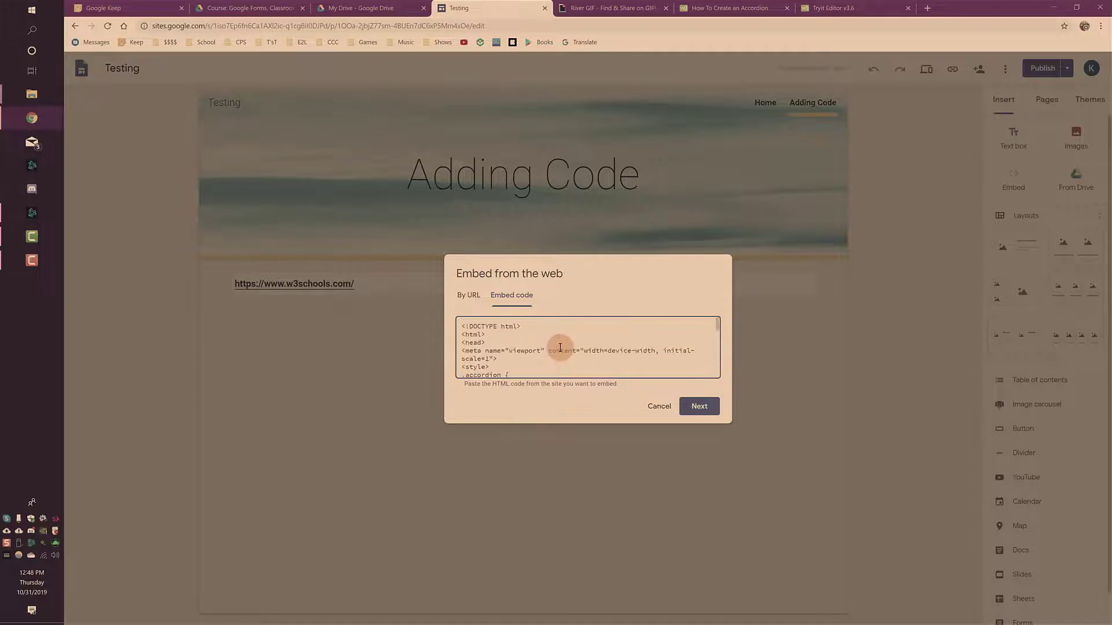
left_click(699, 407)
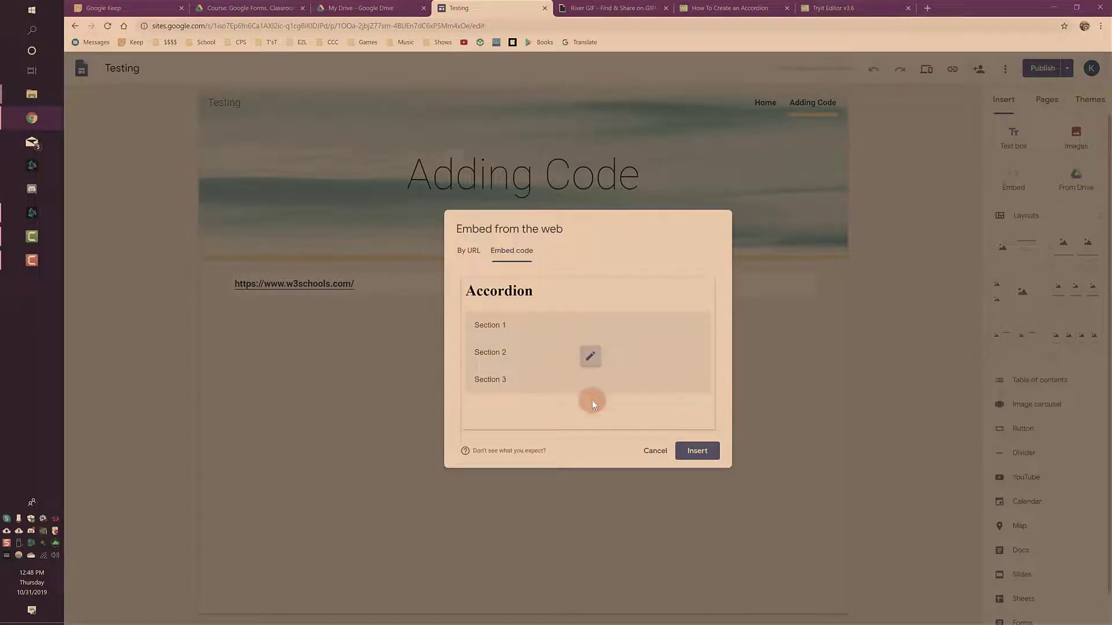
left_click(697, 451)
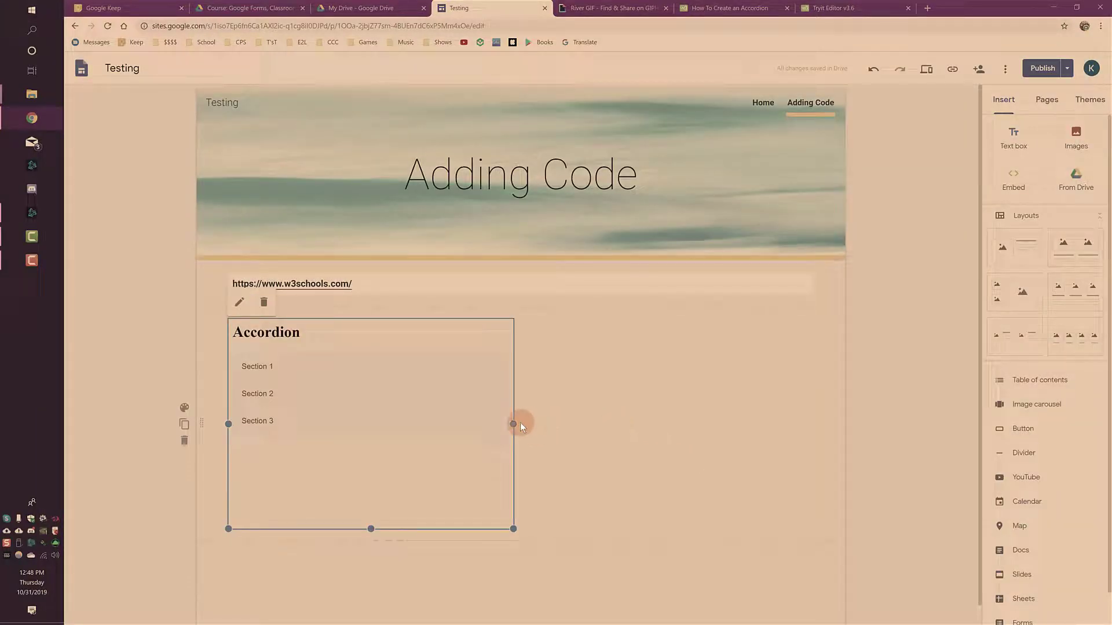
Step: Widen the accordion embed and centre it under the w3schools.com link
left_click_drag(514, 422, 636, 419)
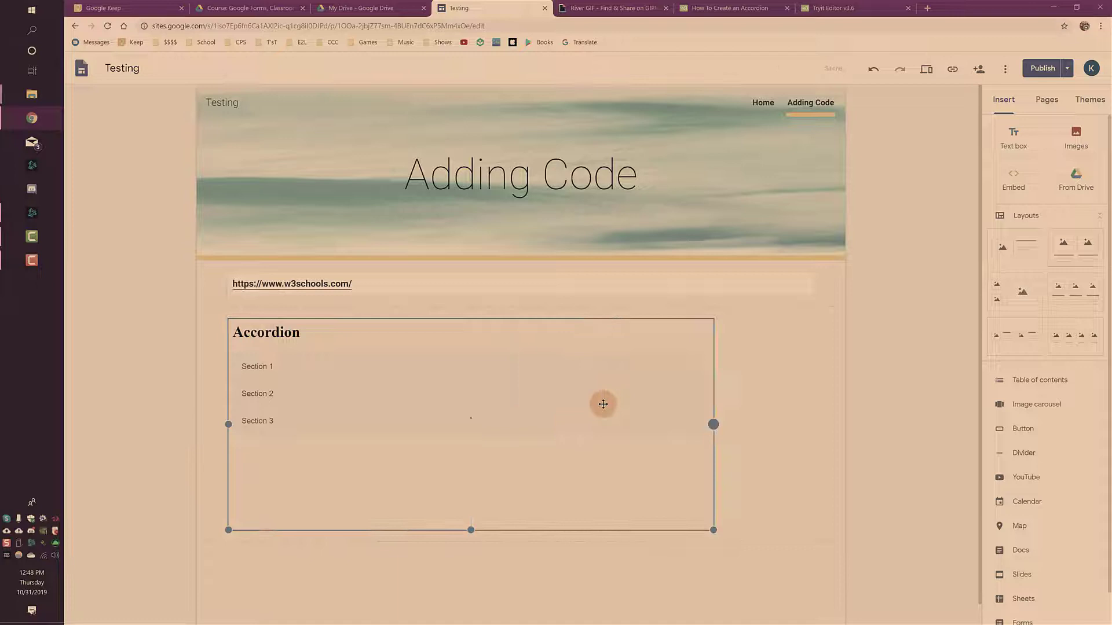
left_click_drag(499, 348, 547, 340)
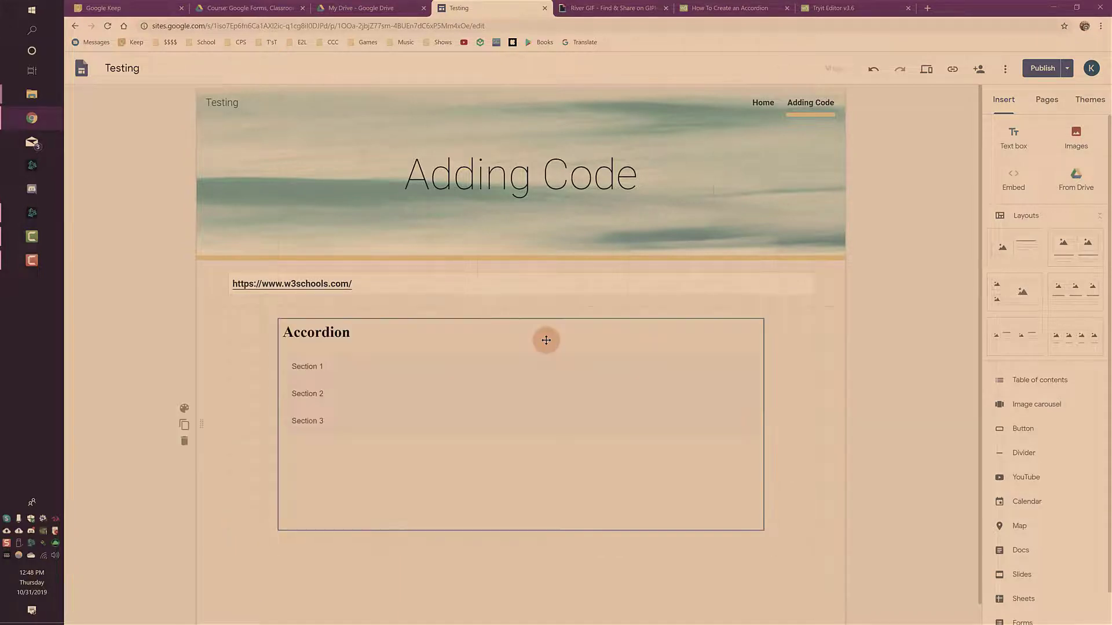
left_click(804, 291)
left_click(952, 105)
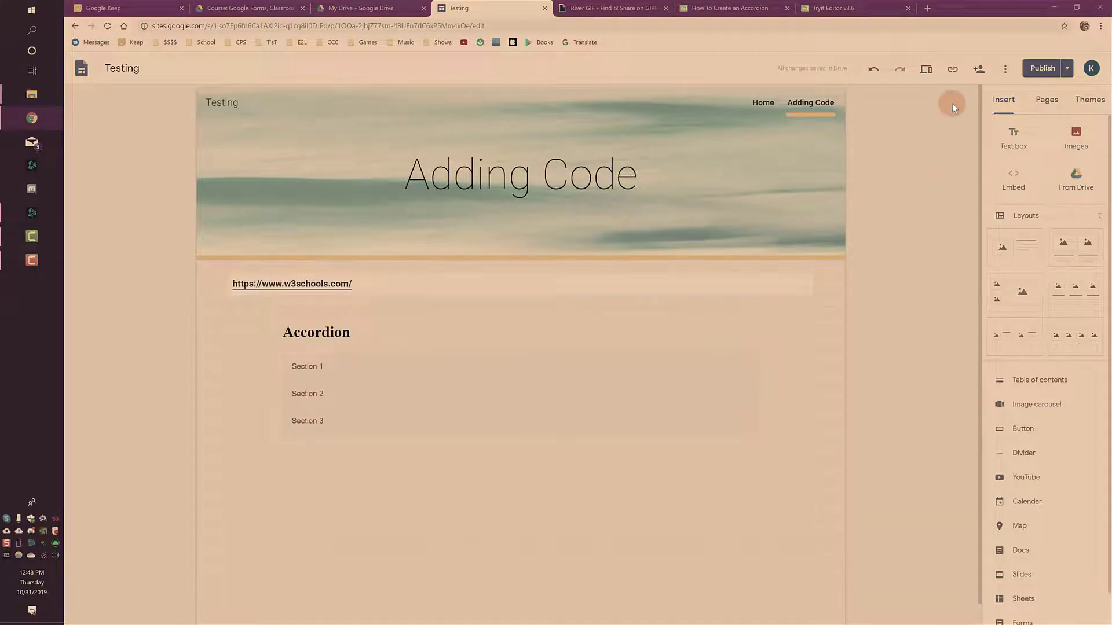
Step: Preview the site and expand and collapse accordion Sections 1, 2 and 3
left_click(927, 70)
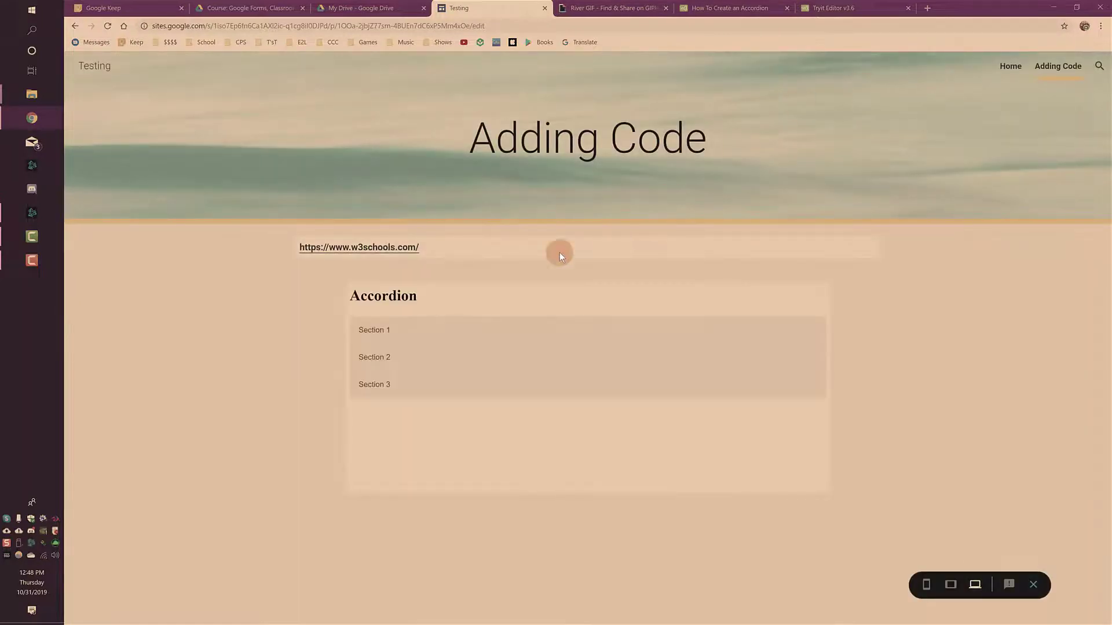
left_click(482, 341)
left_click(482, 341)
left_click(573, 330)
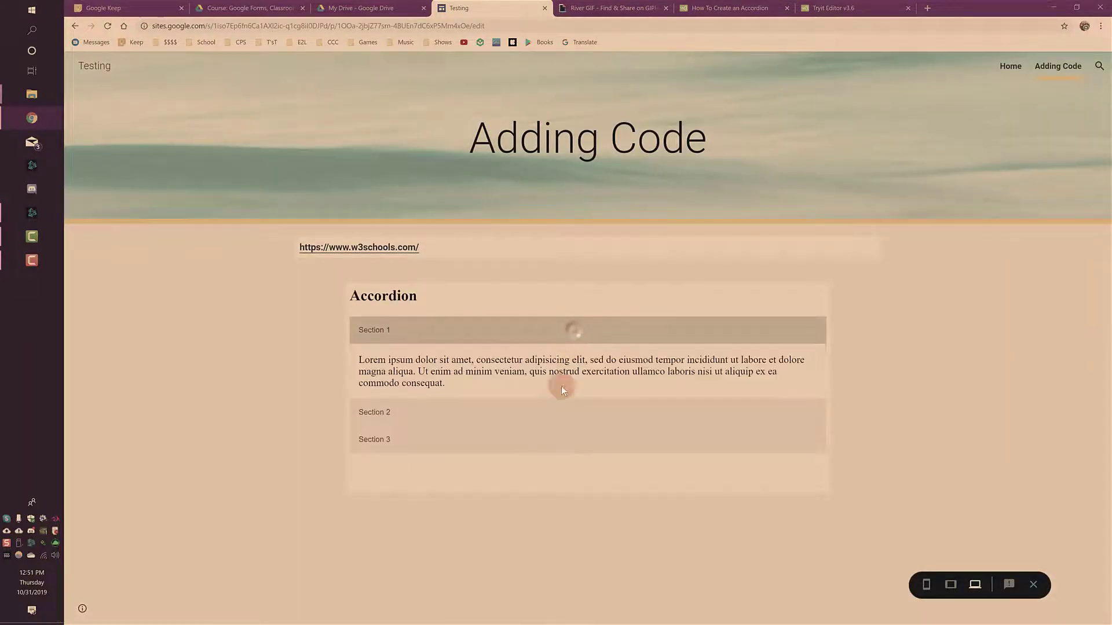
left_click(559, 414)
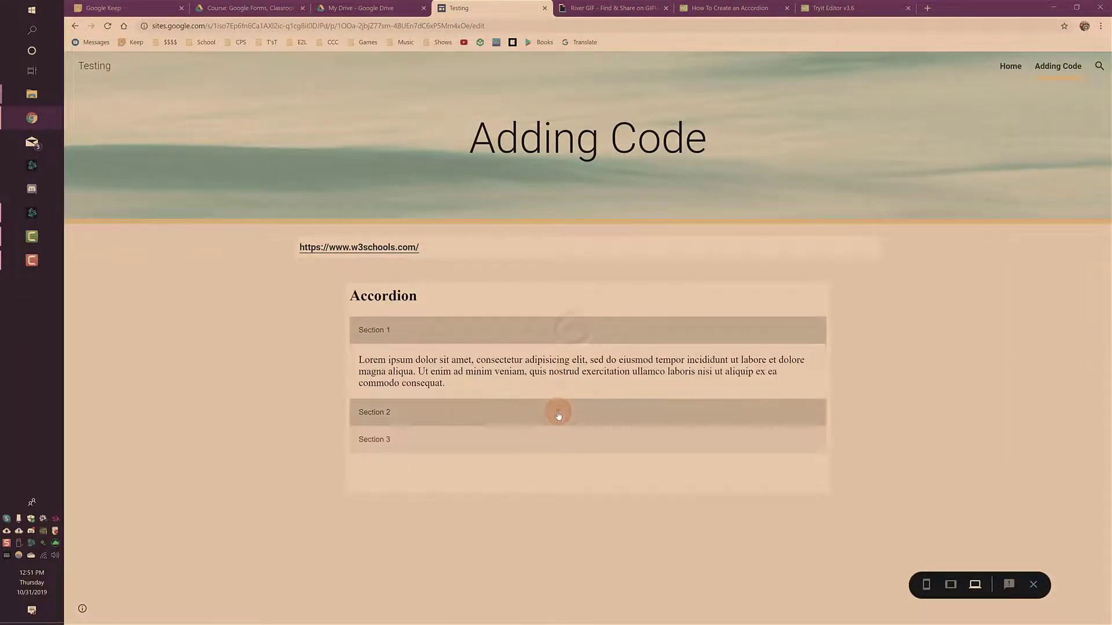
left_click(579, 340)
left_click(585, 359)
left_click(558, 386)
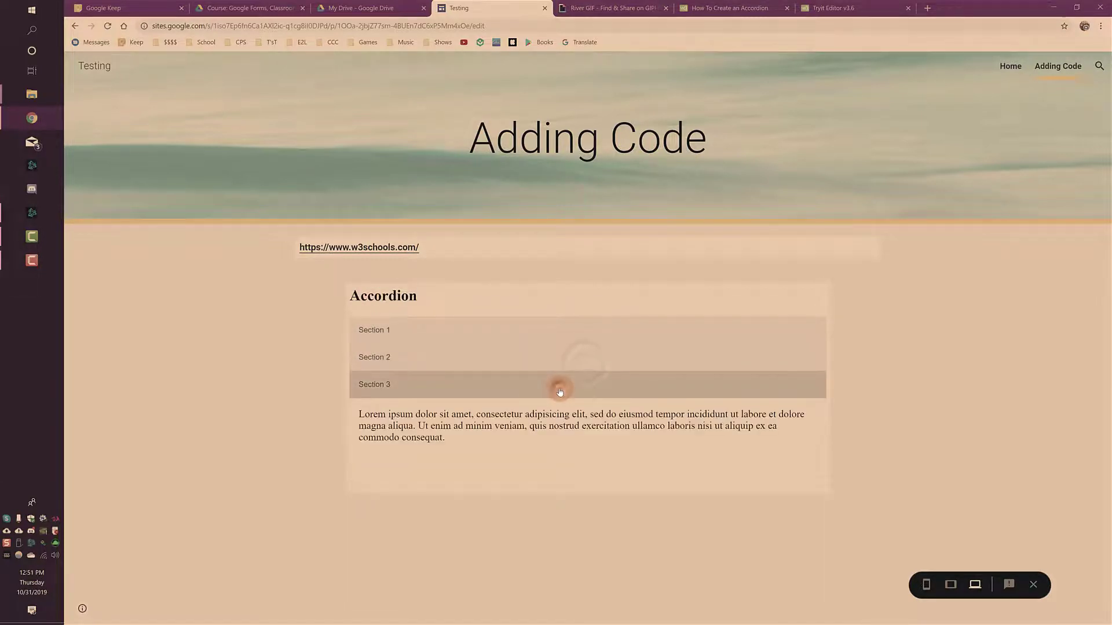
left_click_drag(410, 415, 507, 388)
left_click(507, 387)
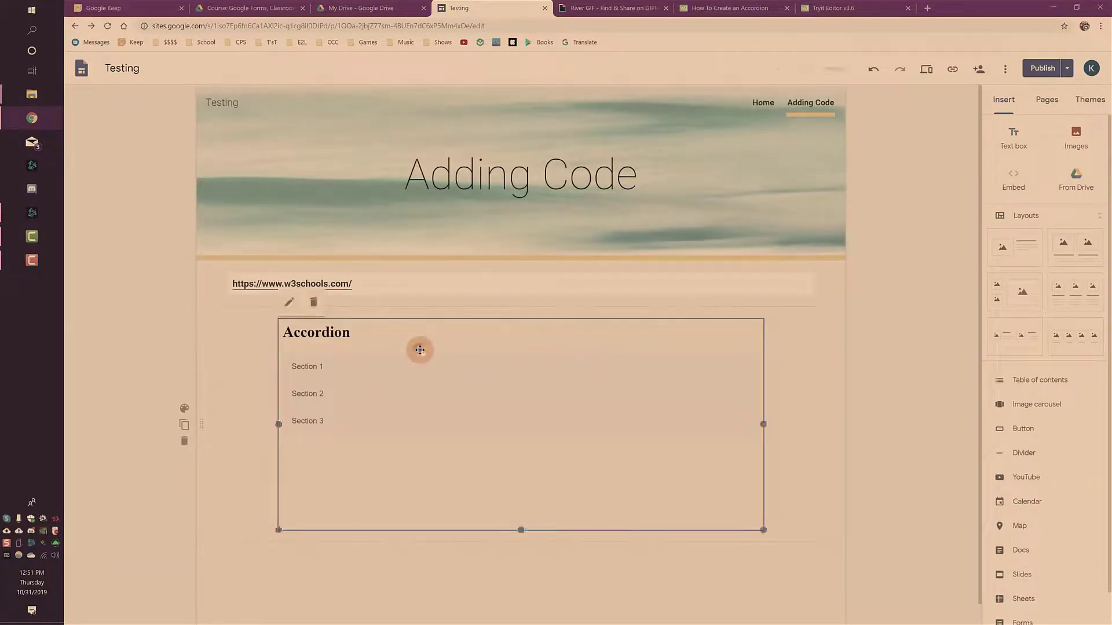
Step: Edit the embed code so Section 2's lorem ipsum paragraph reads 'Hello!', then reinsert it
left_click(287, 306)
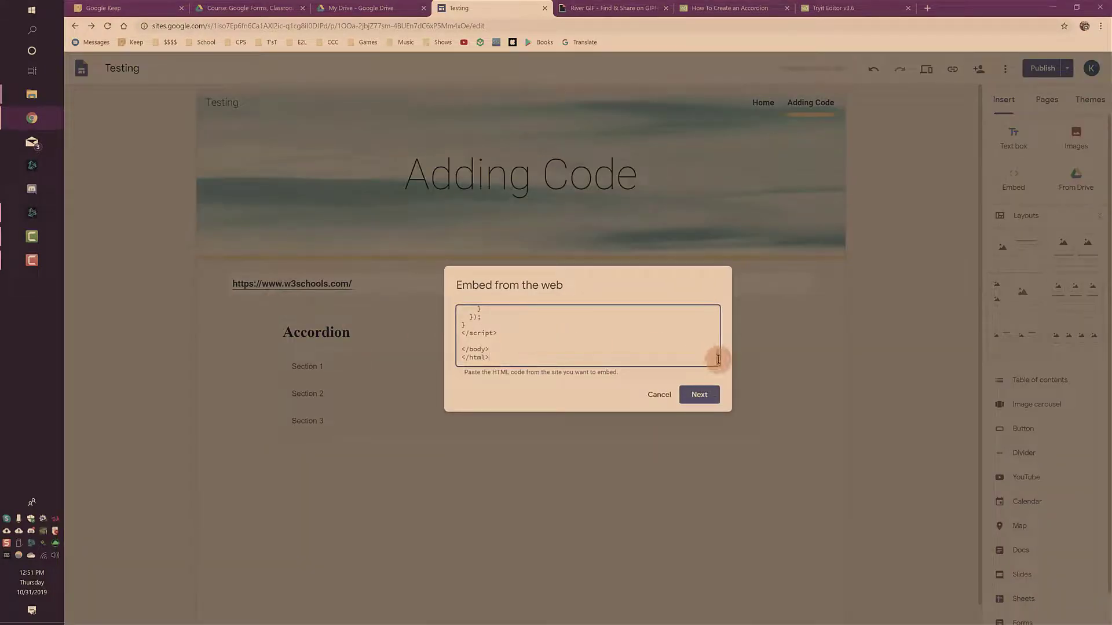
scroll(618, 332, "up", 5)
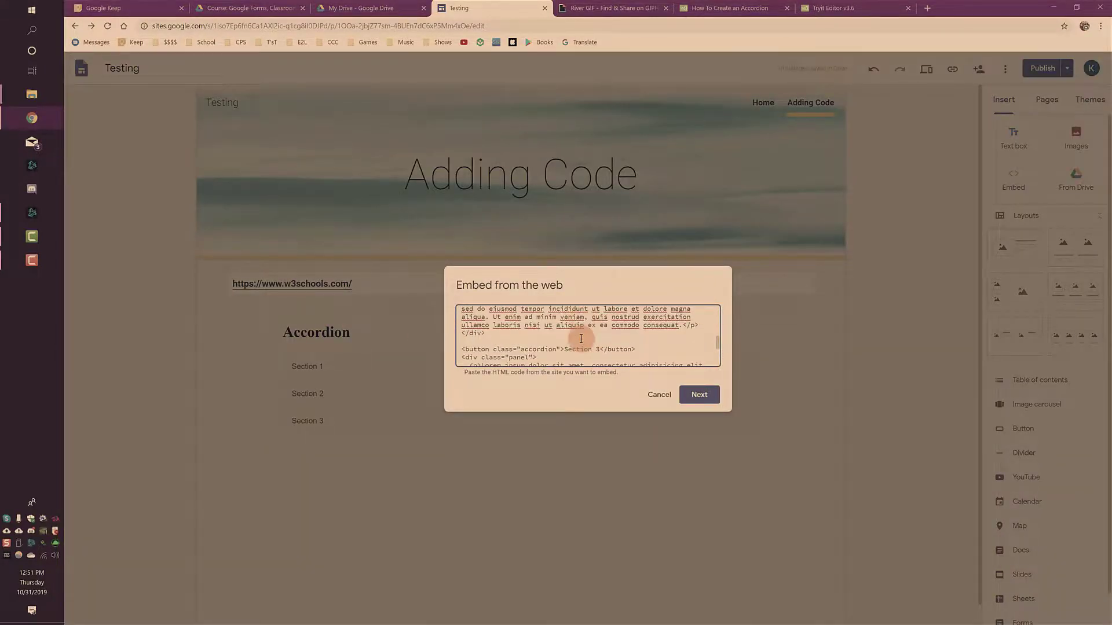
scroll(581, 339, "up", 5)
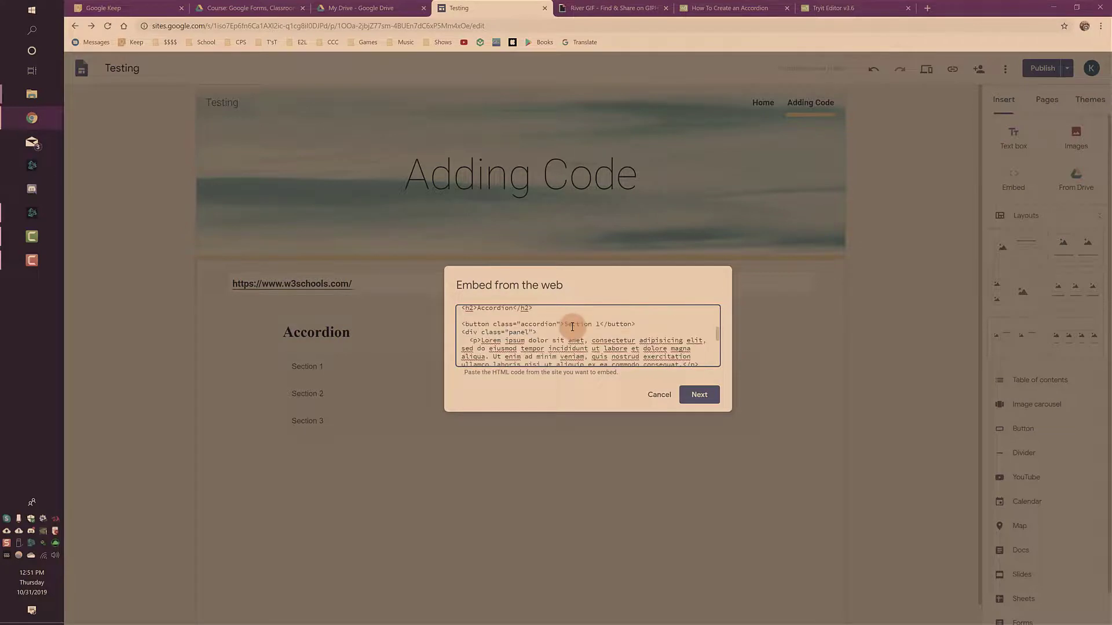
scroll(572, 327, "down", 1)
scroll(572, 326, "down", 2)
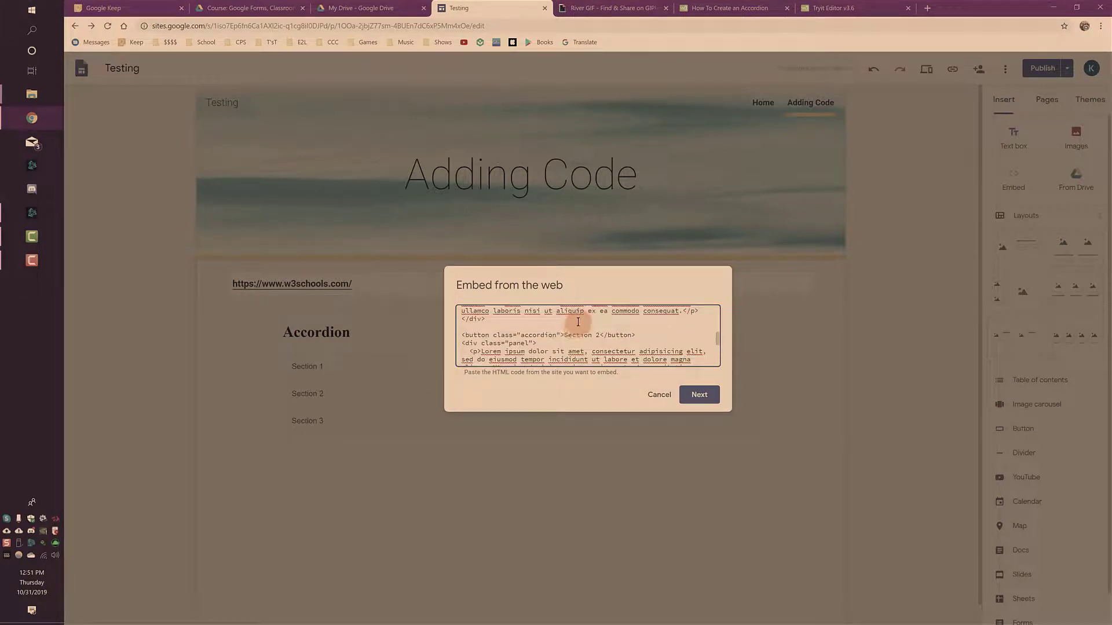
scroll(578, 322, "up", 2)
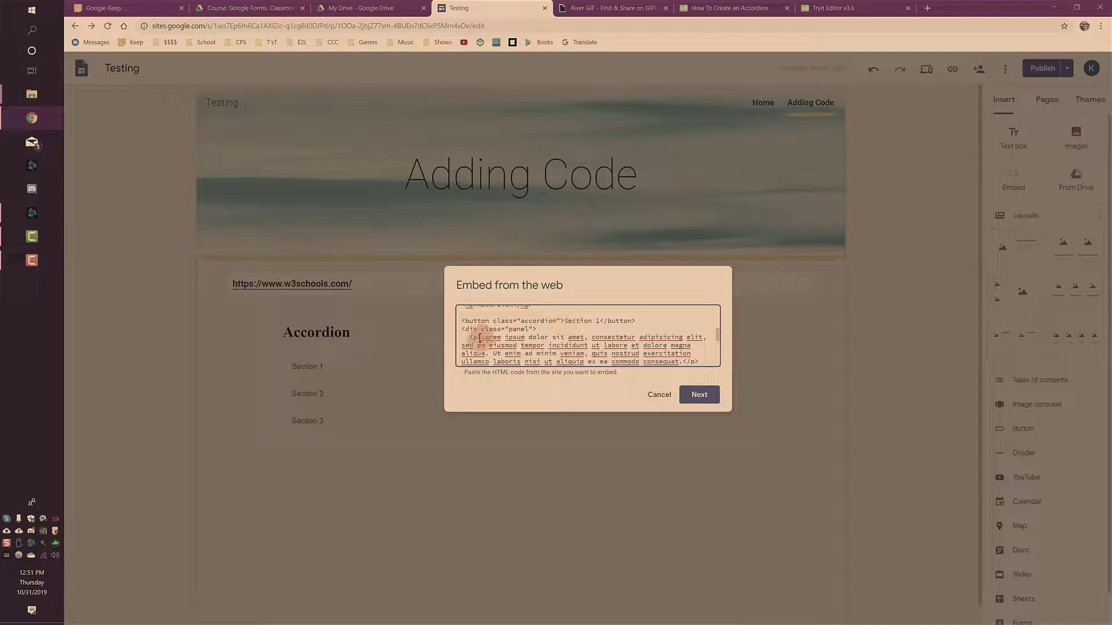
left_click_drag(479, 338, 574, 337)
left_click(574, 337)
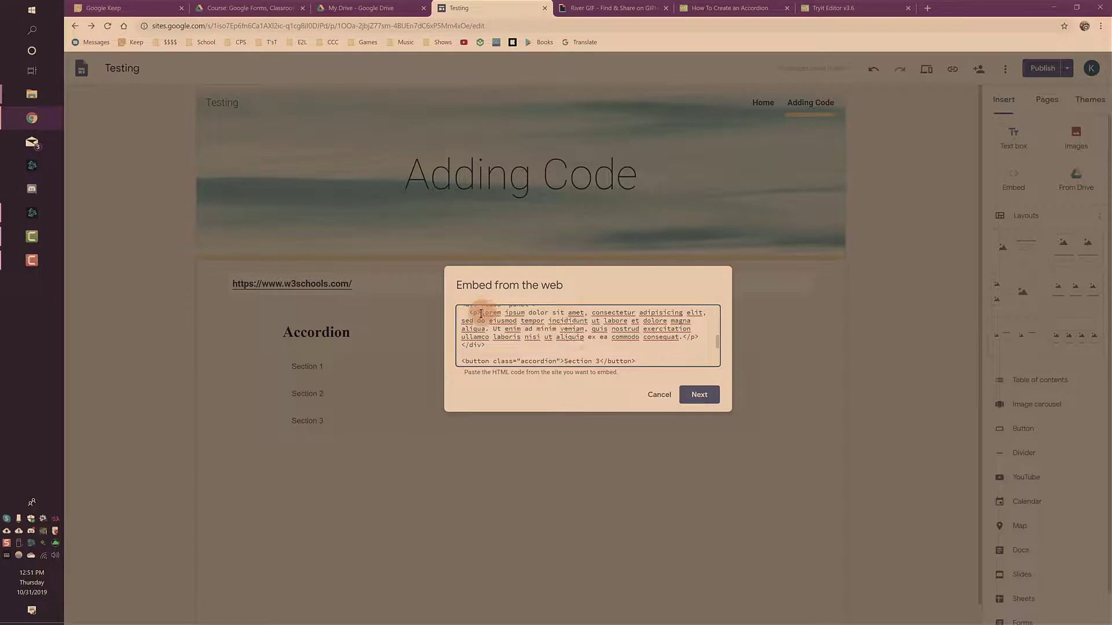
left_click_drag(482, 313, 668, 348)
type("Hello!")
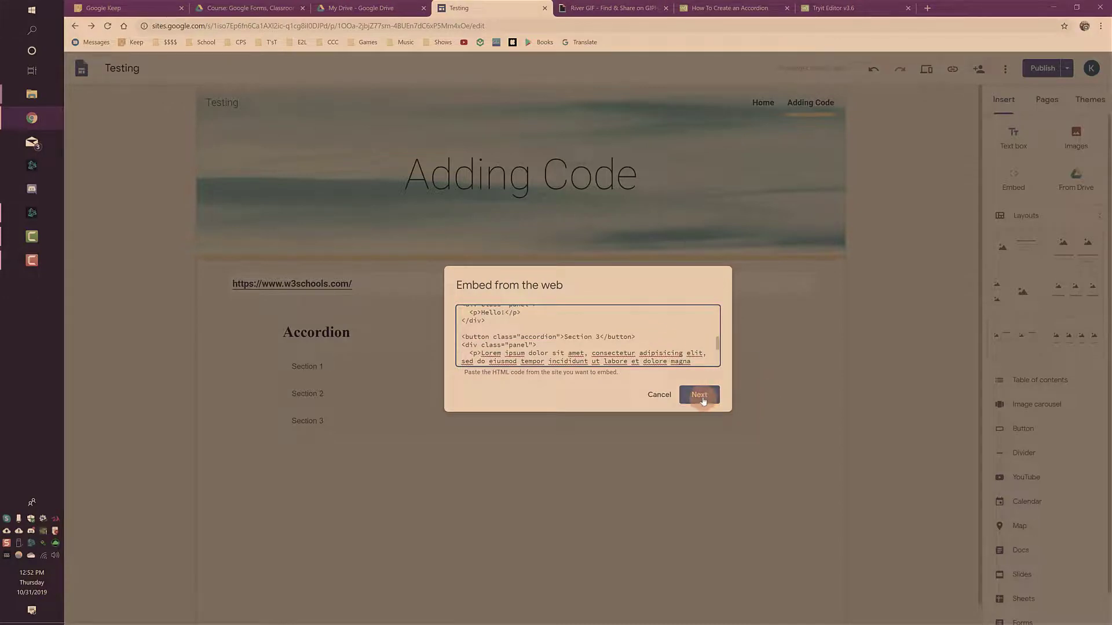
left_click(702, 400)
left_click(700, 439)
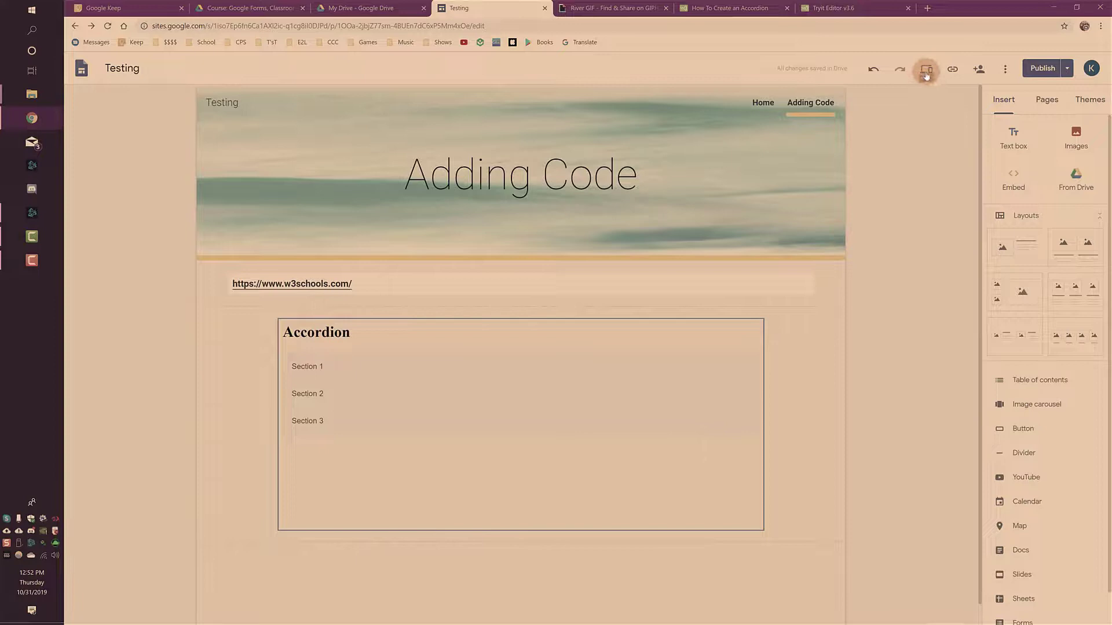
left_click(925, 69)
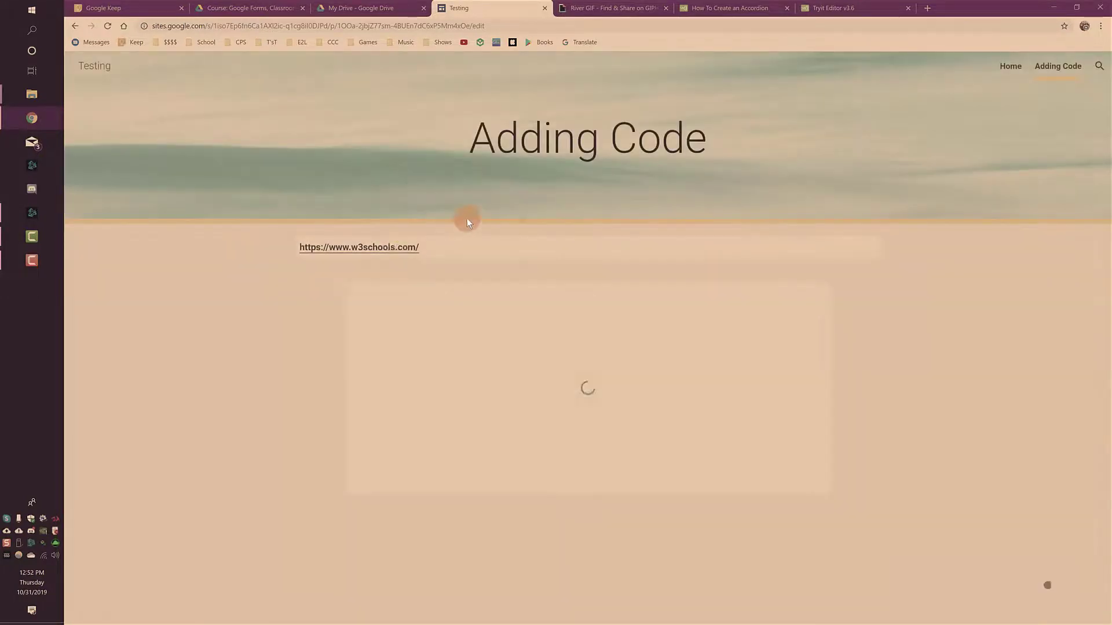
left_click(428, 328)
left_click(436, 413)
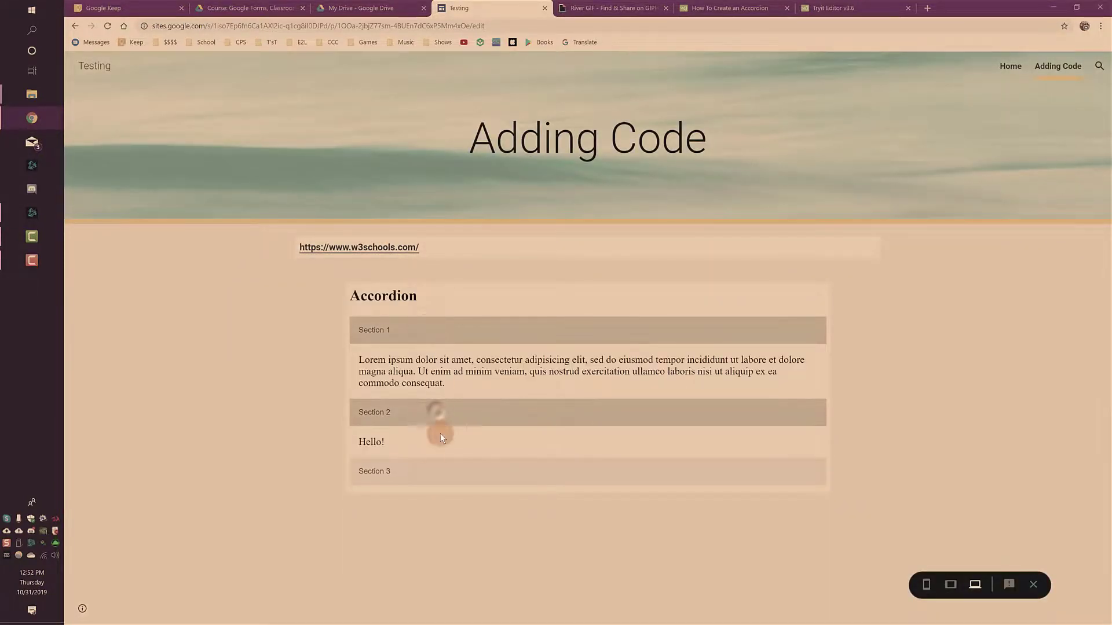
left_click(434, 472)
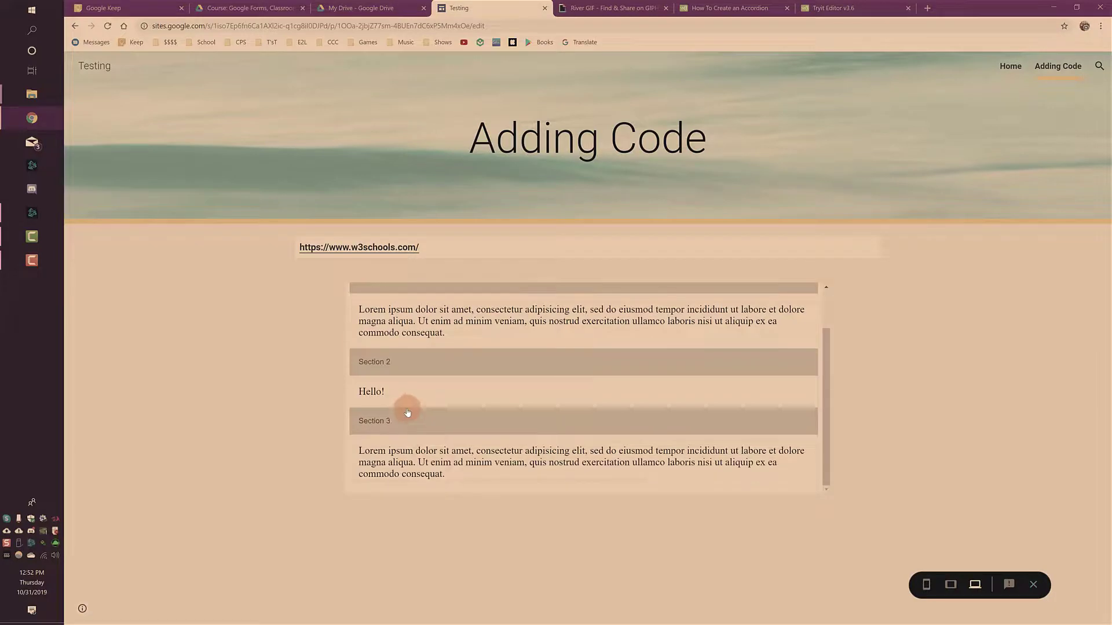
left_click(371, 392)
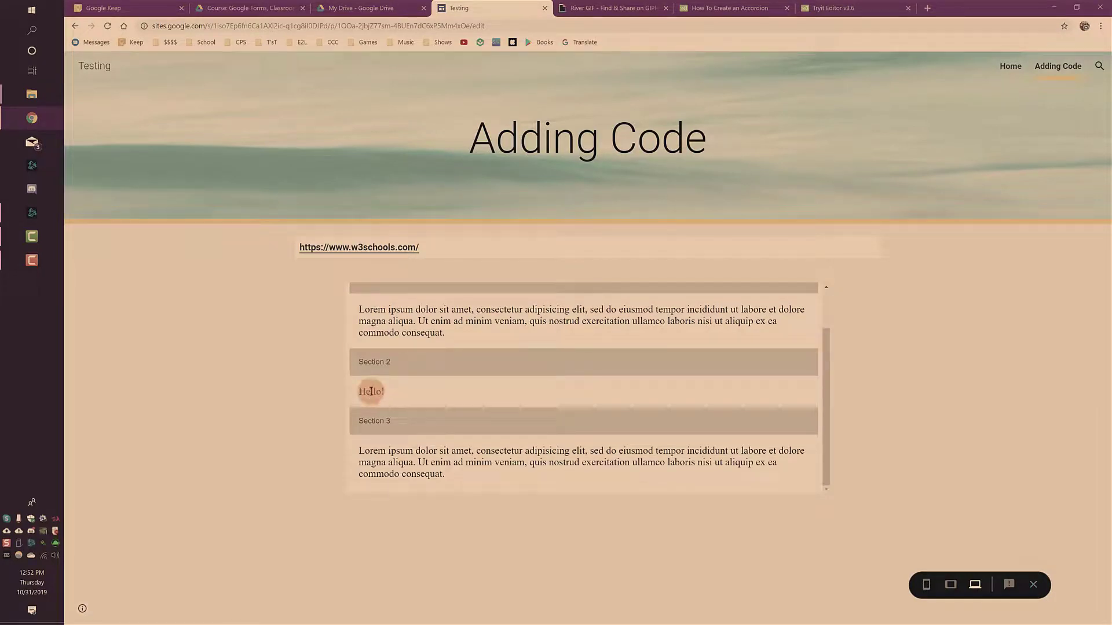
left_click(1033, 585)
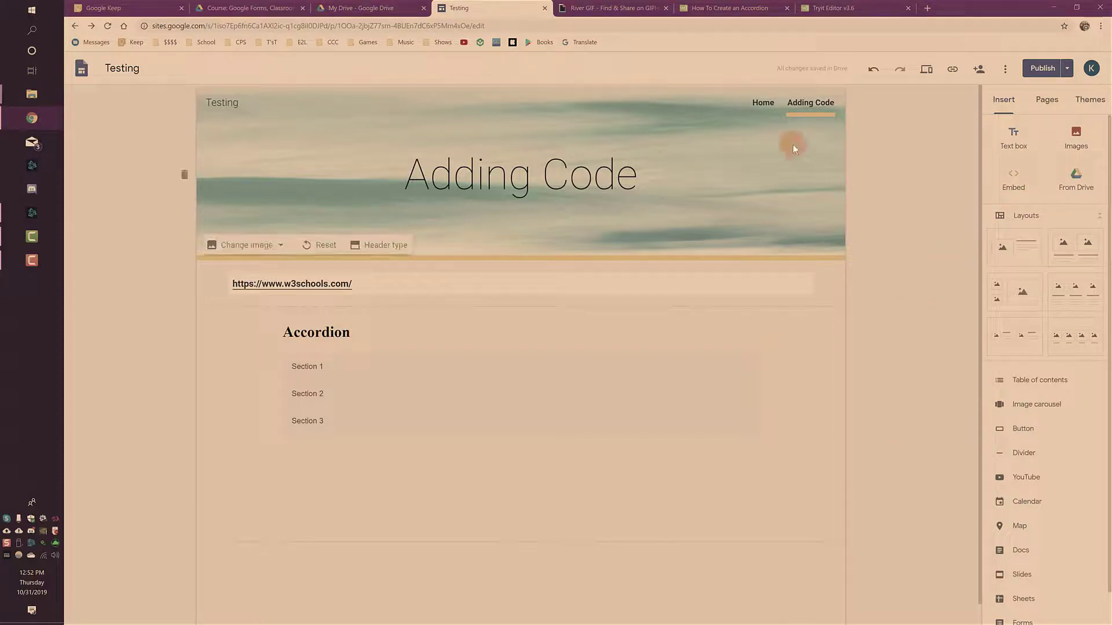
Step: On the Home page, pick the Average chart from 'Copy of Performance Exam 3 - Task #1'
left_click(763, 103)
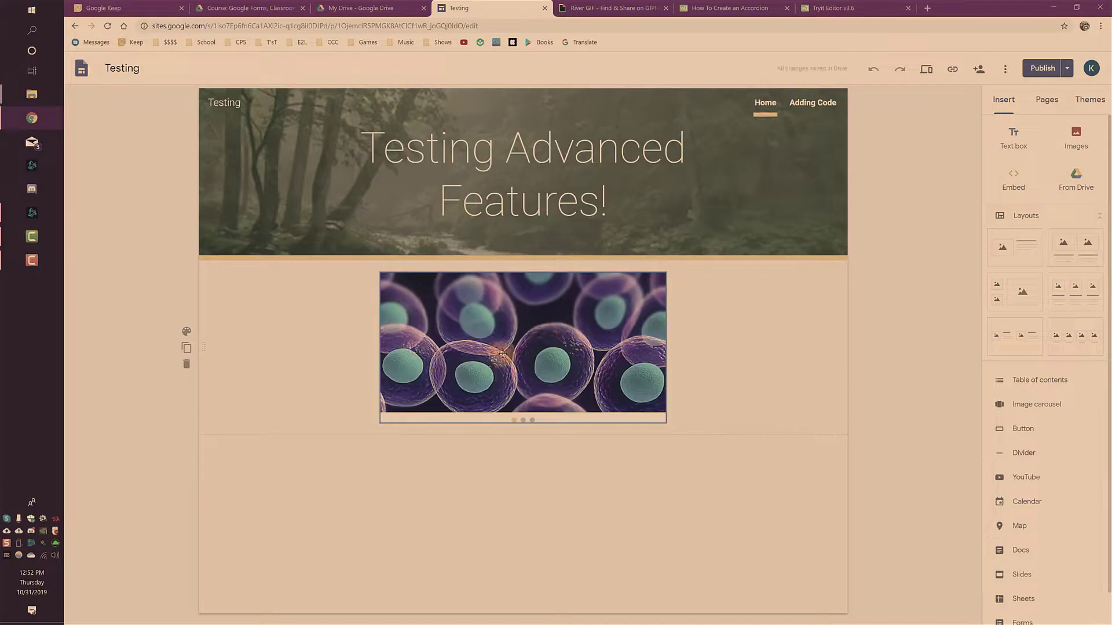
scroll(1014, 444, "down", 1)
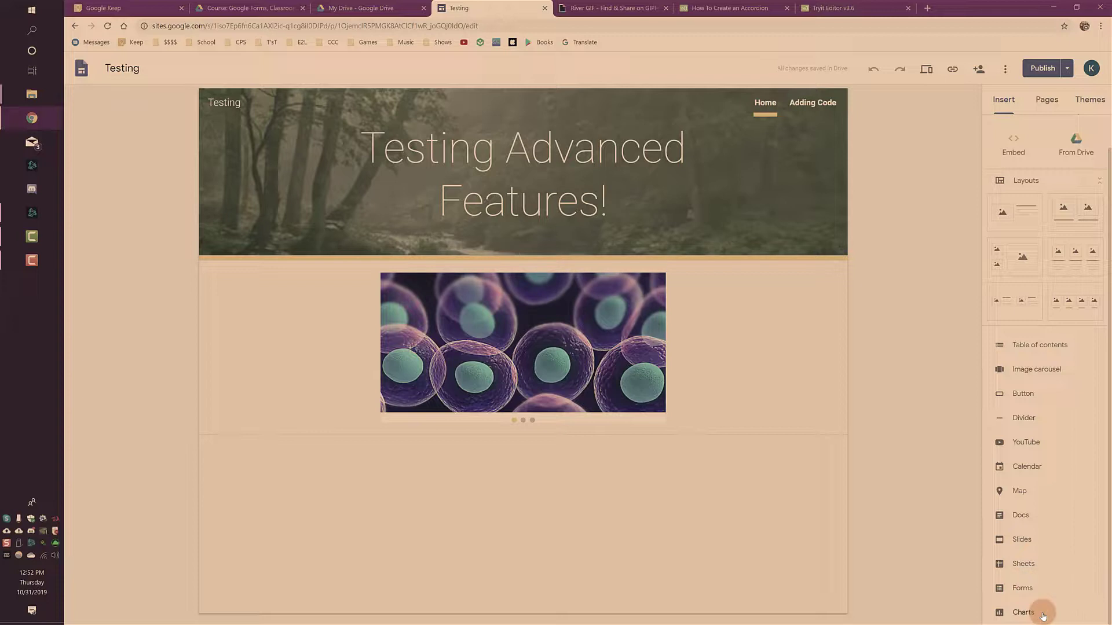
left_click(1042, 615)
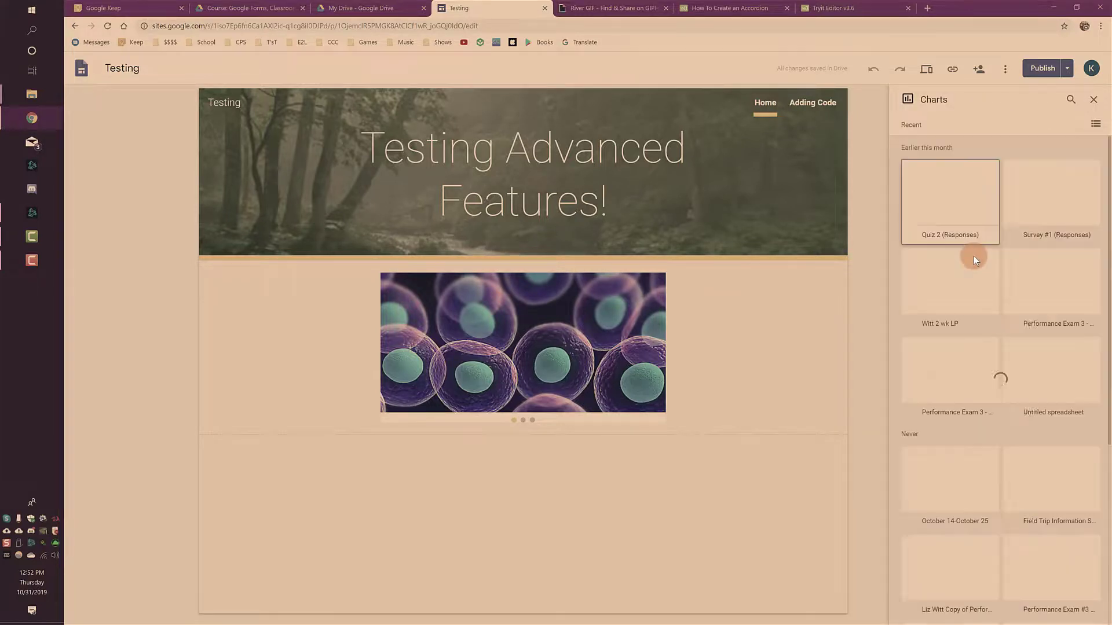
scroll(950, 429, "down", 5)
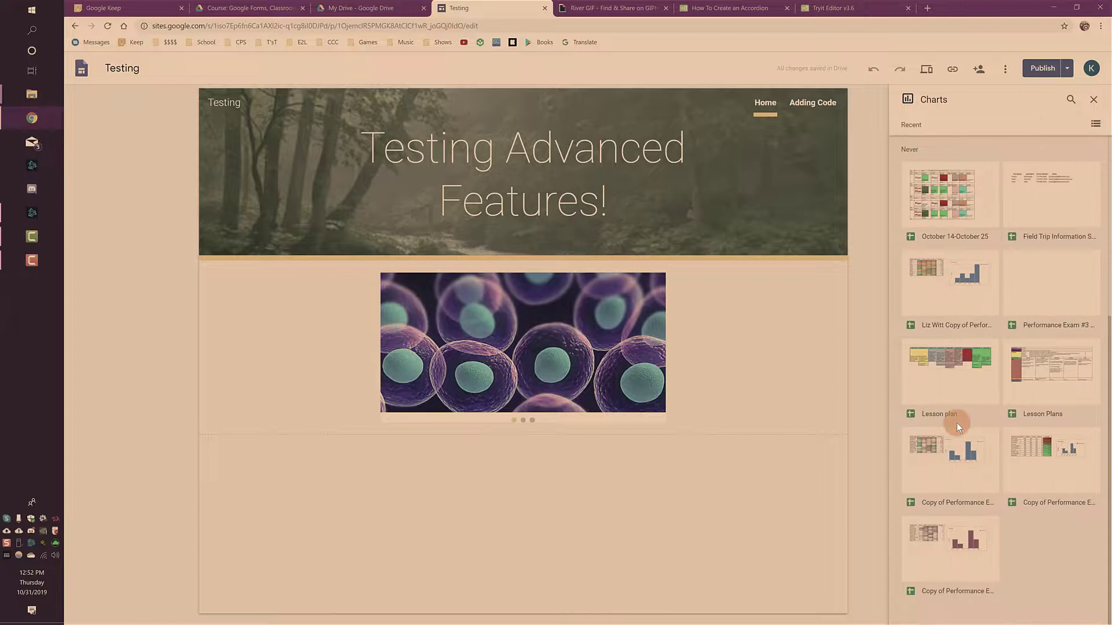
left_click(963, 468)
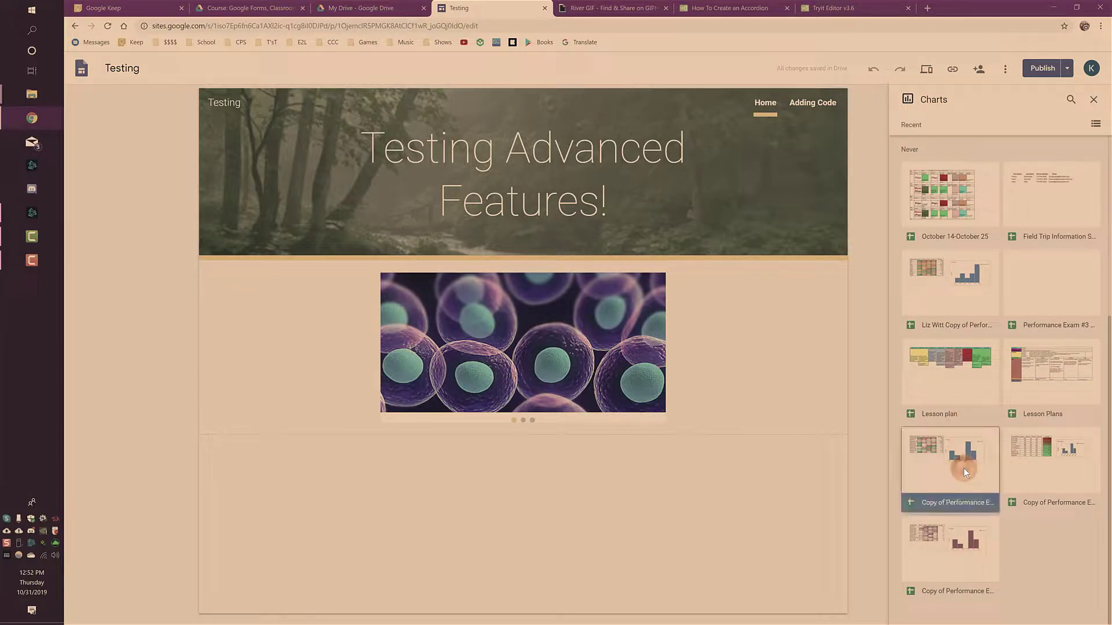
left_click(1088, 615)
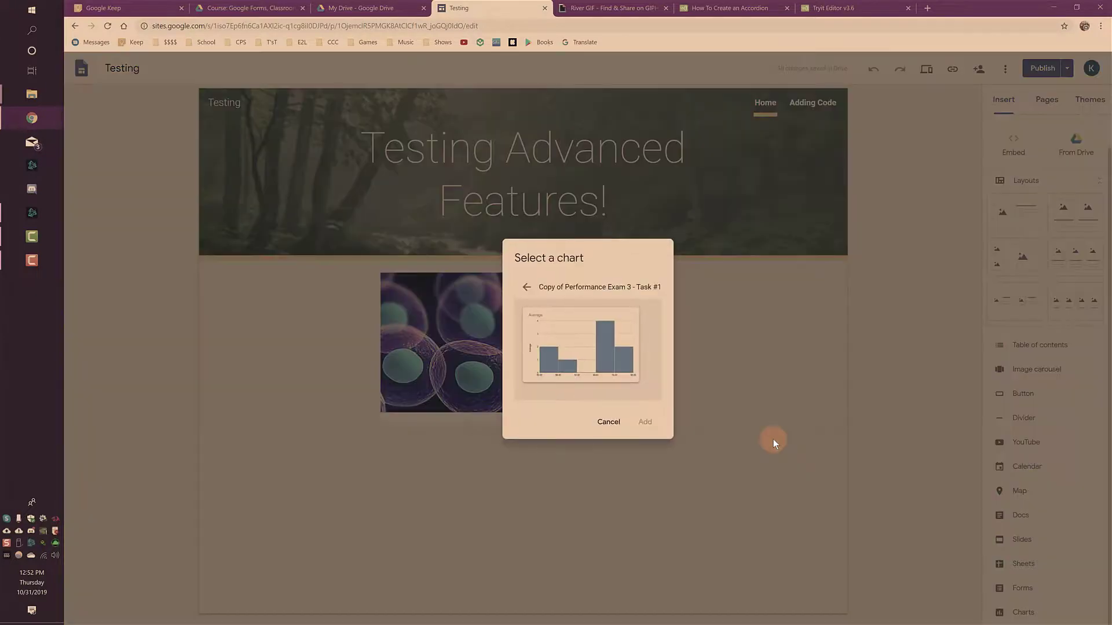
left_click(591, 349)
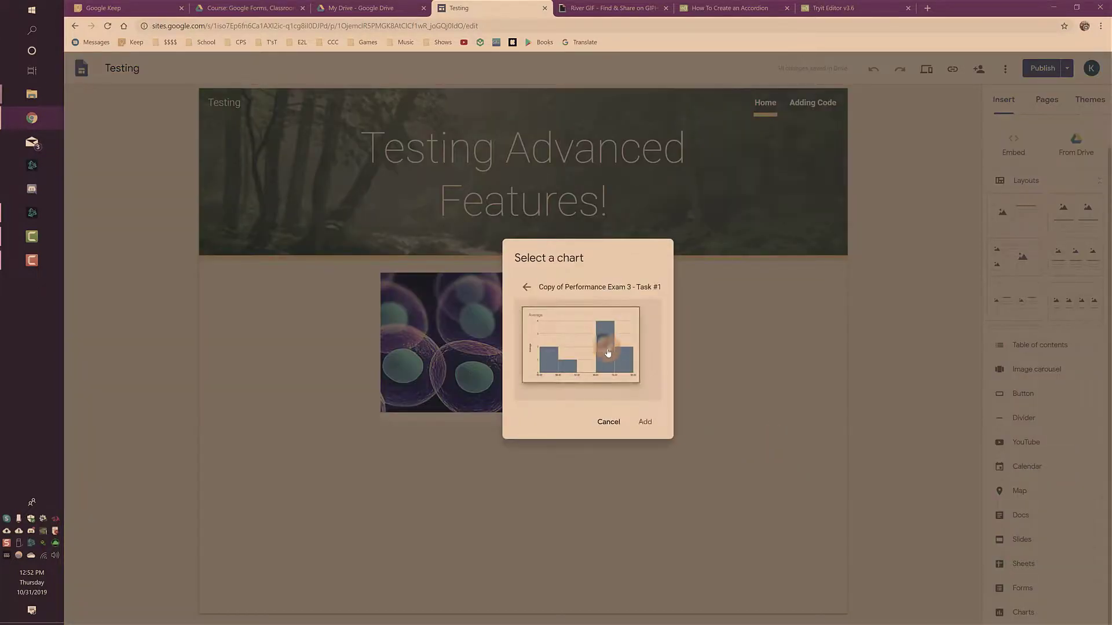
left_click(645, 423)
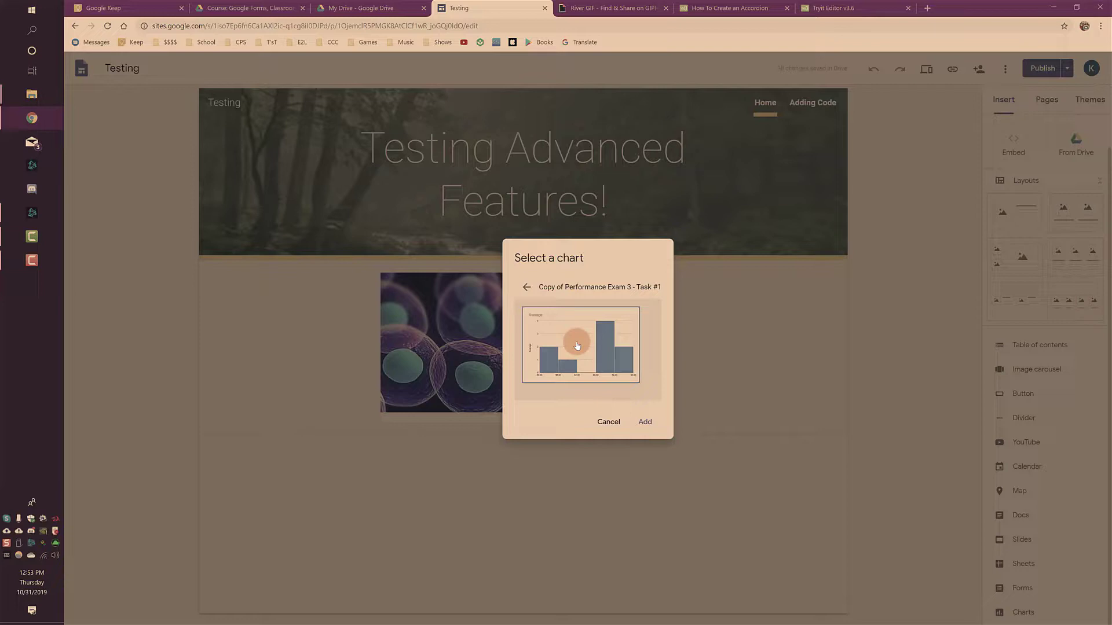
Step: Add the Average bar chart below the cell image and centre it in the section
left_click(646, 422)
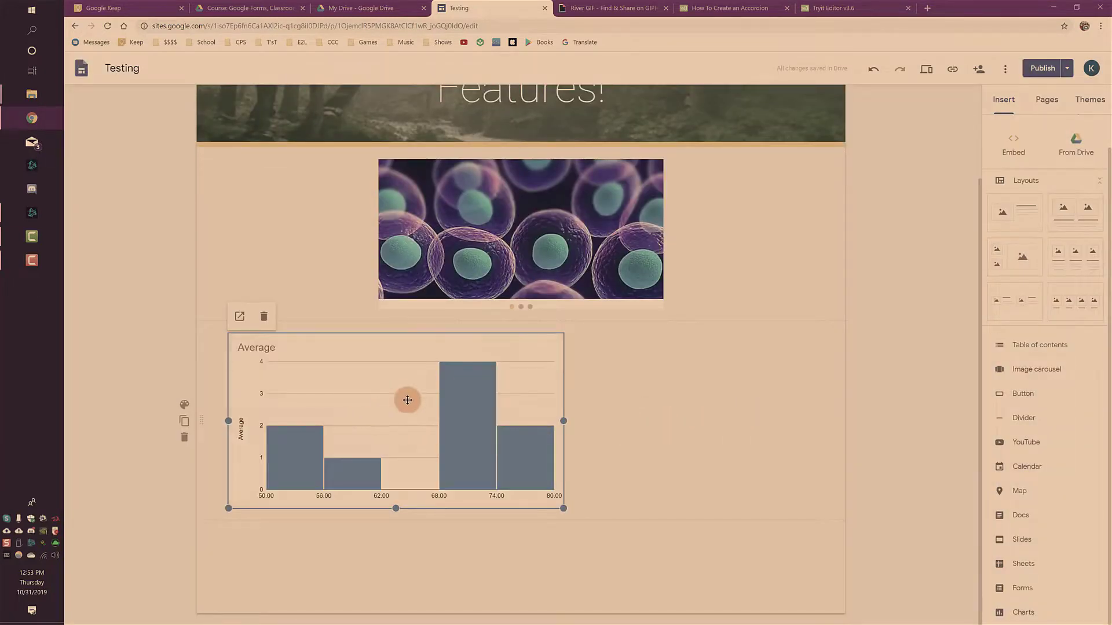
left_click_drag(408, 400, 517, 403)
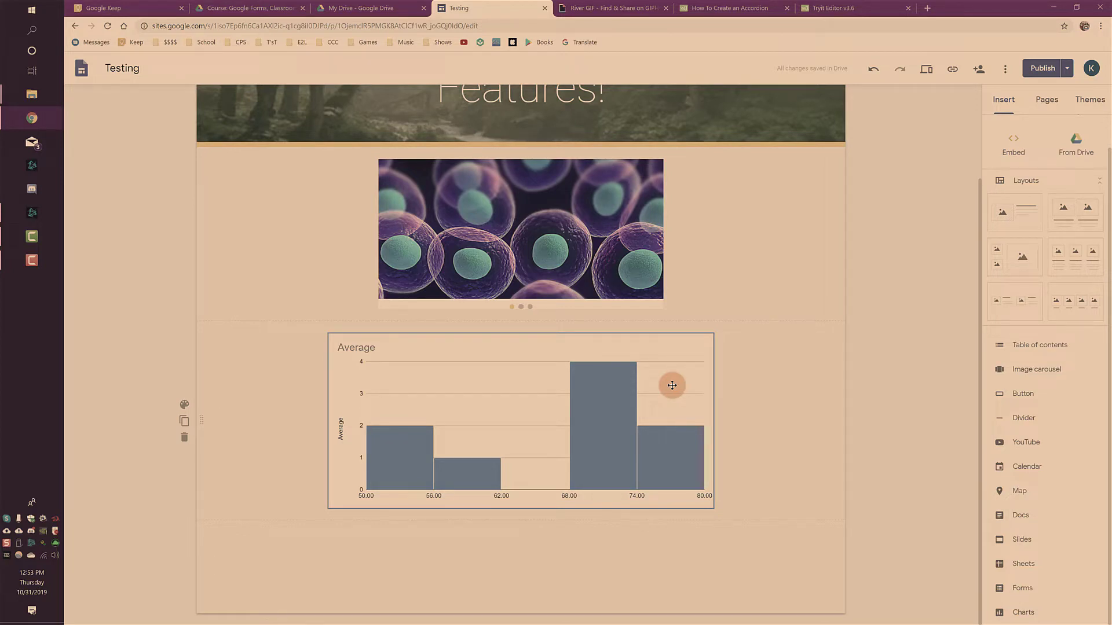
left_click(907, 372)
scroll(905, 370, "up", 2)
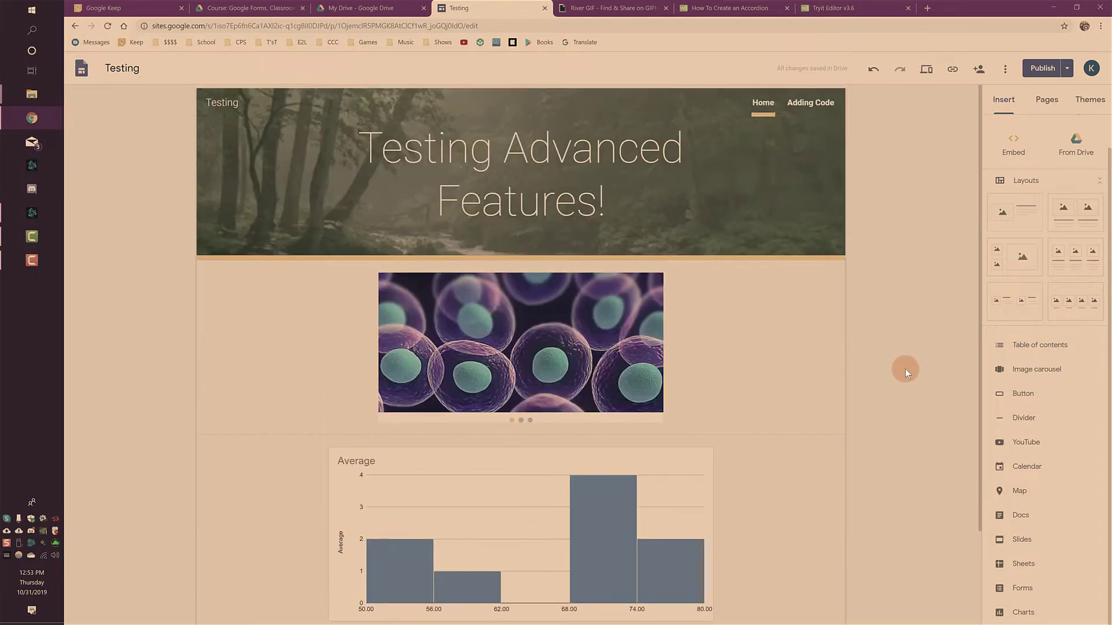